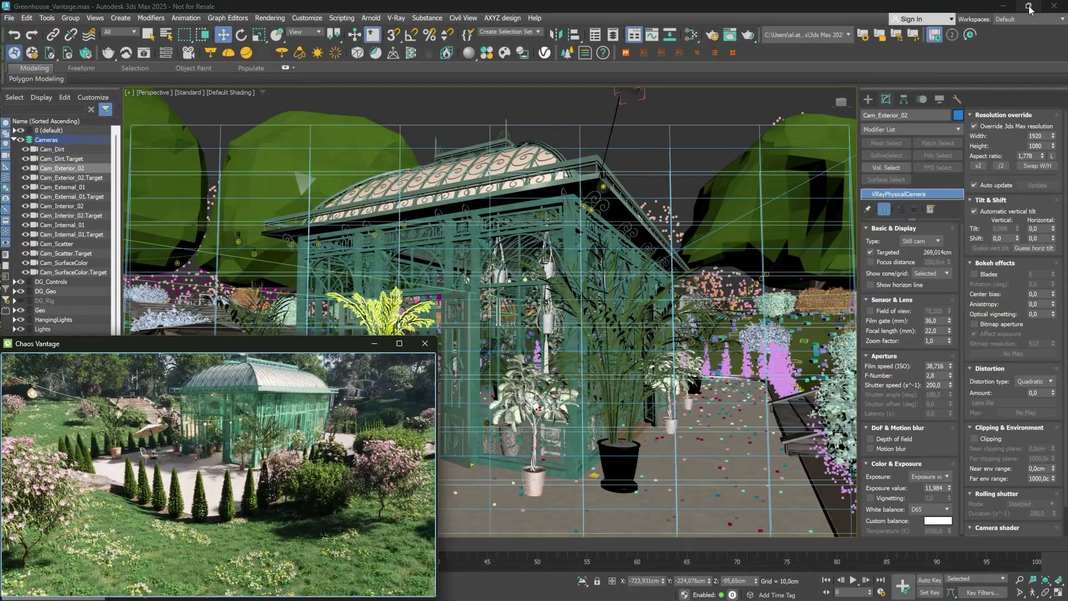
- View the scene through Cam_SurfaceColor with the ground selected, in the Slate Material Editor
click(72, 263)
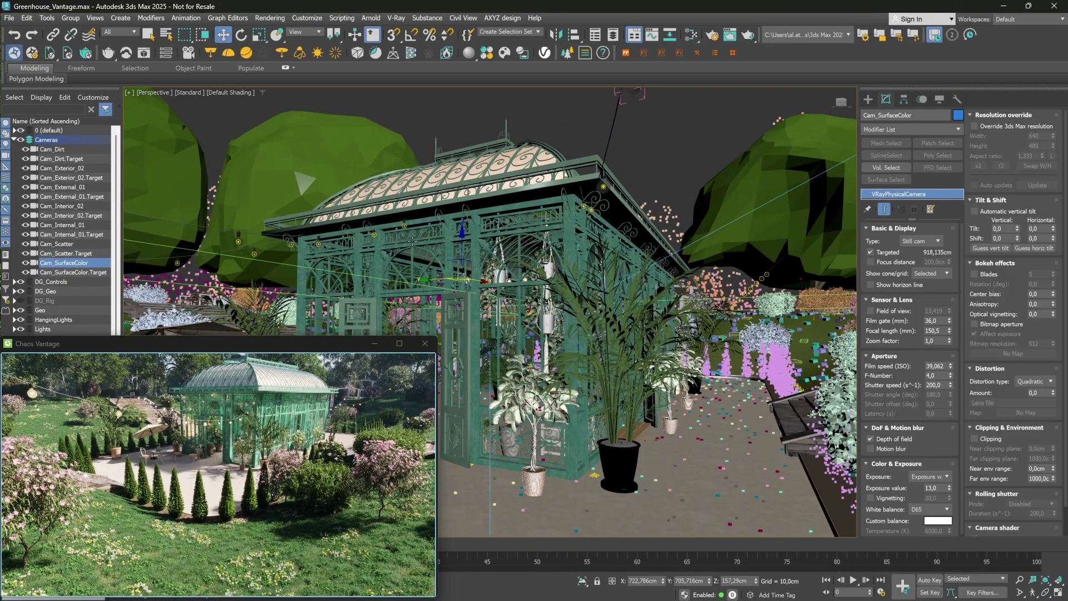
key(c)
click(598, 319)
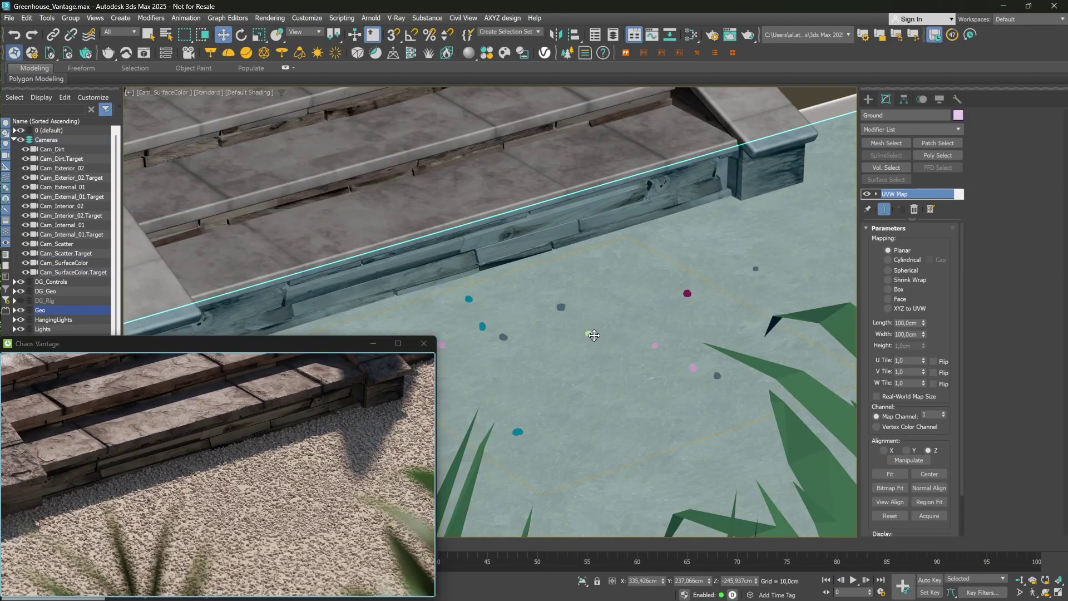
key(m)
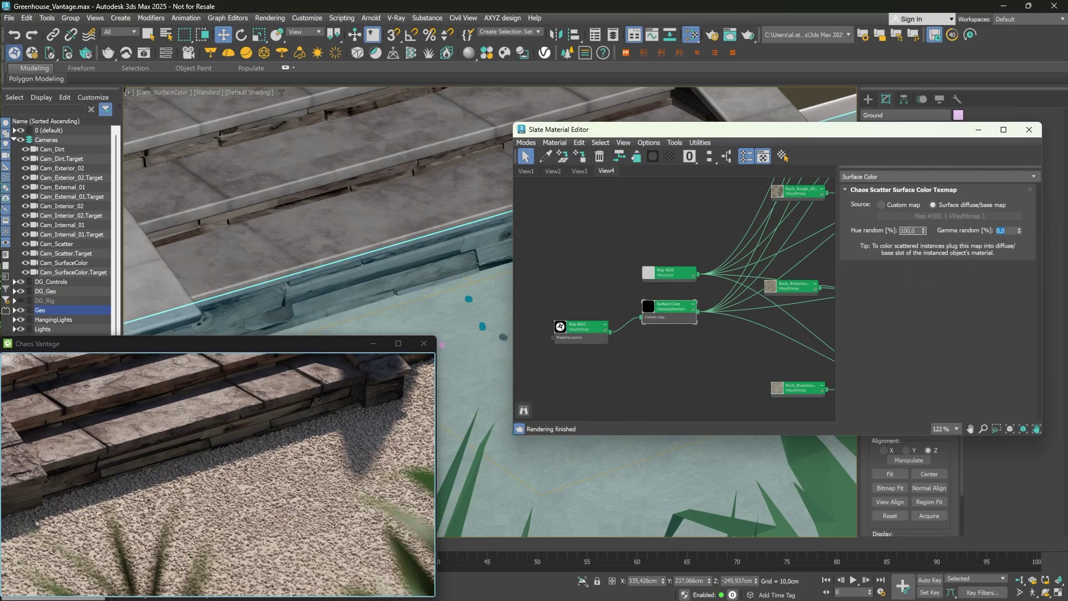
text(100)
- Set gravel Gamma random to 100 with a Custom map at RGB multiplier 0,8
key(Return)
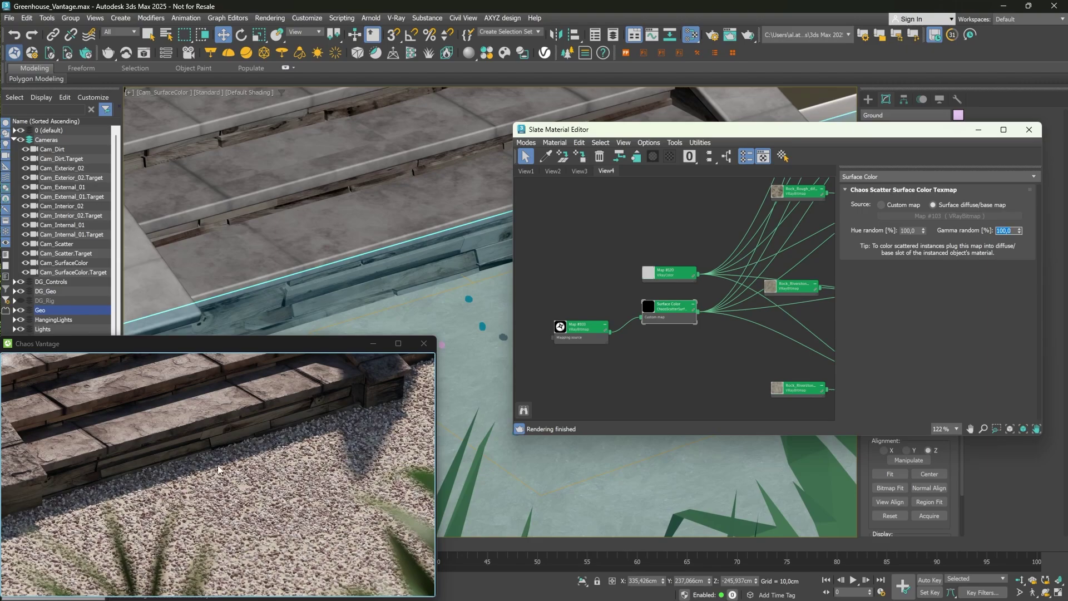
click(899, 207)
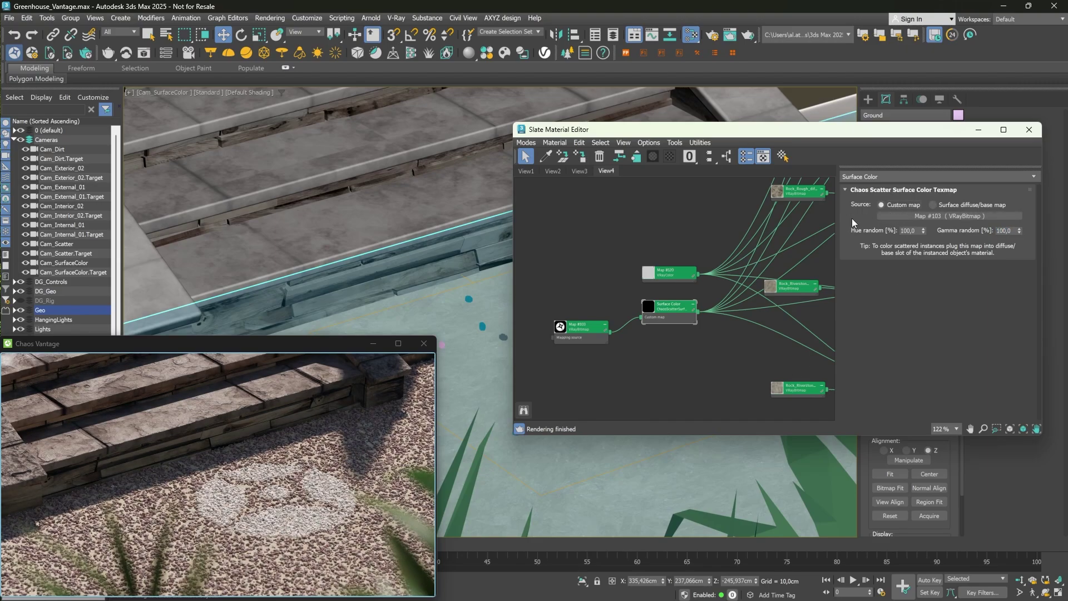
double_click(670, 274)
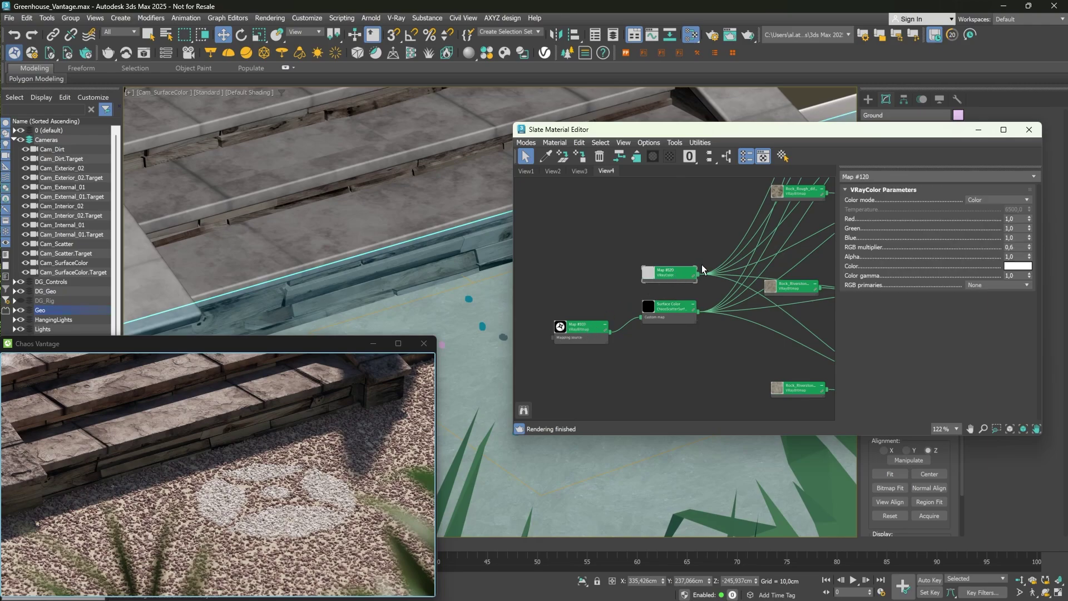
double_click(1009, 248)
text(0,1)
key(Return)
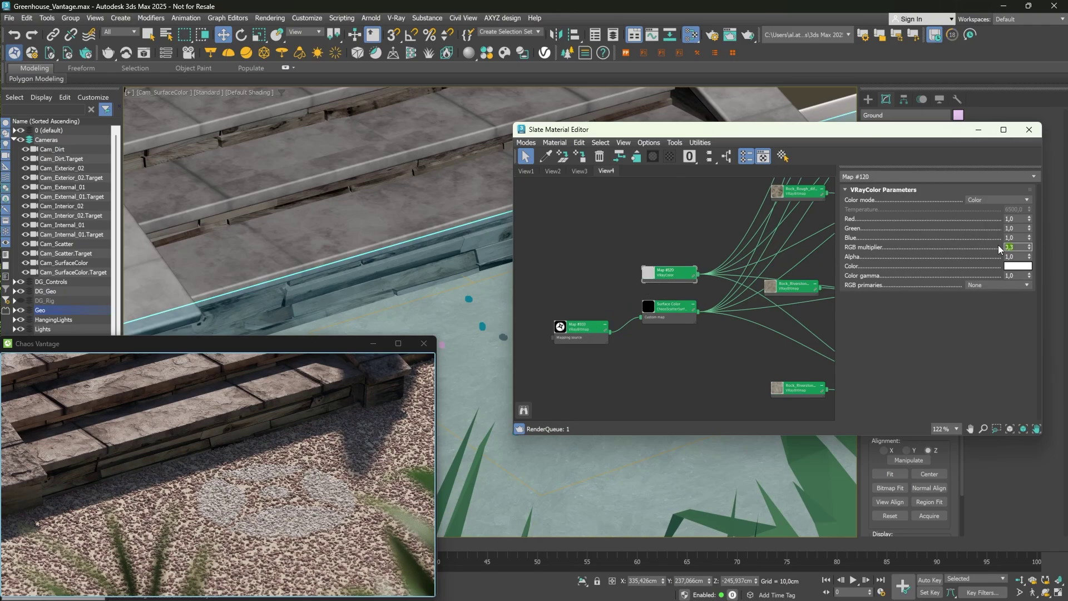
text(8)
key(Return)
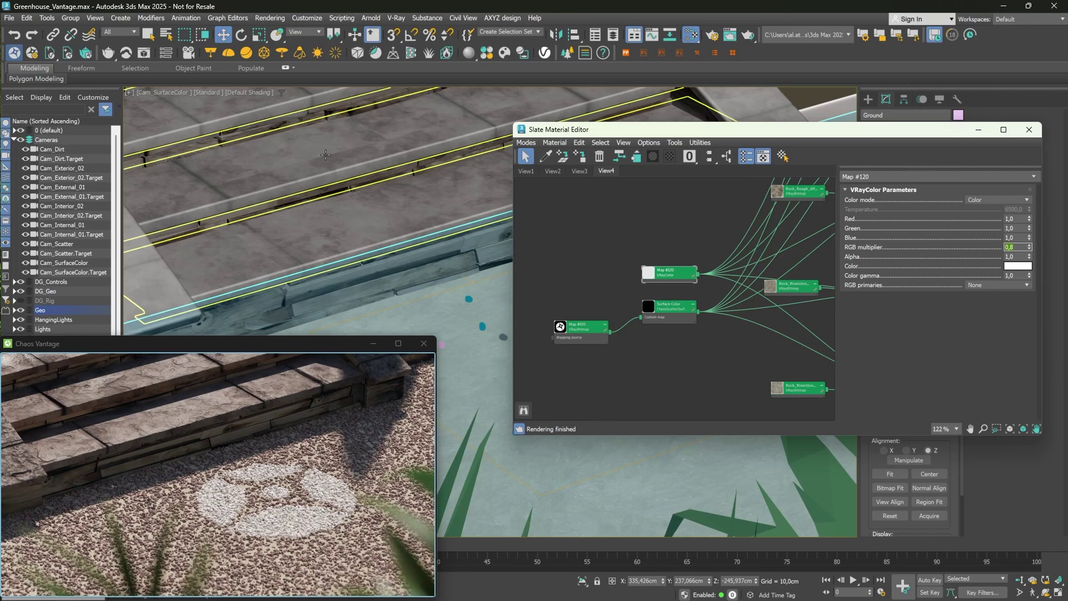
- View through Cam_Scatter, close the material editor, and select CS_Dandelion_Lawn
click(70, 246)
key(c)
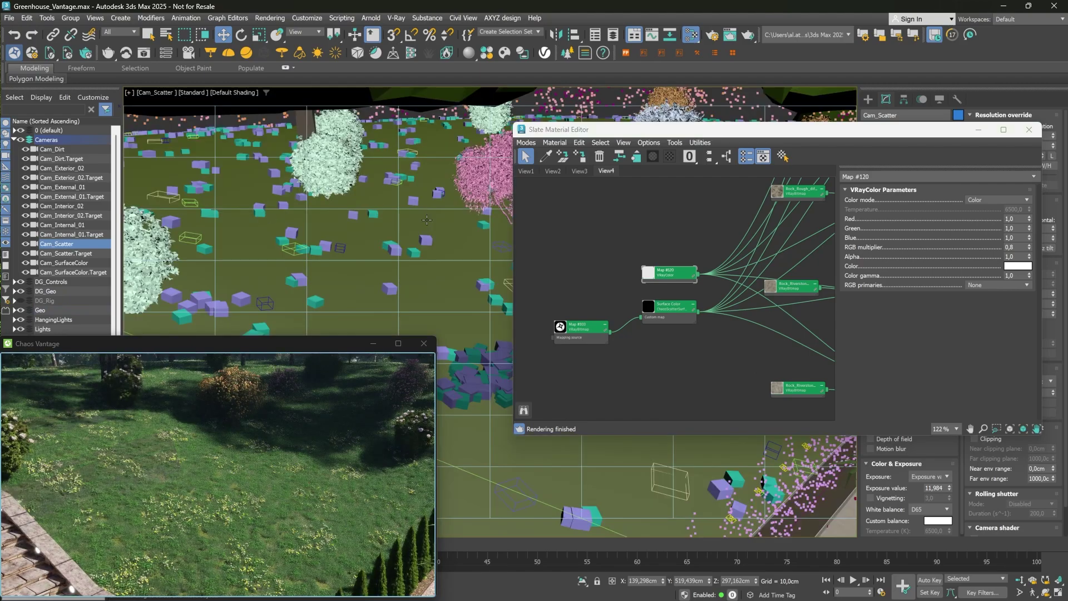
click(978, 129)
click(643, 342)
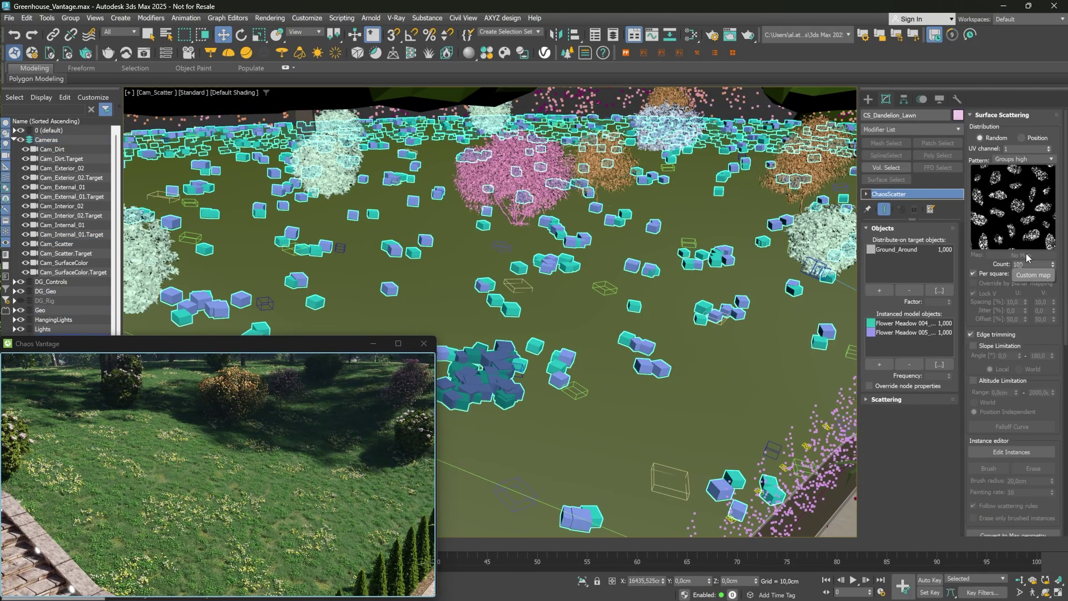
- Try the distorted streaks and straight lines patterns, then return to Groups high
click(1025, 158)
click(1032, 179)
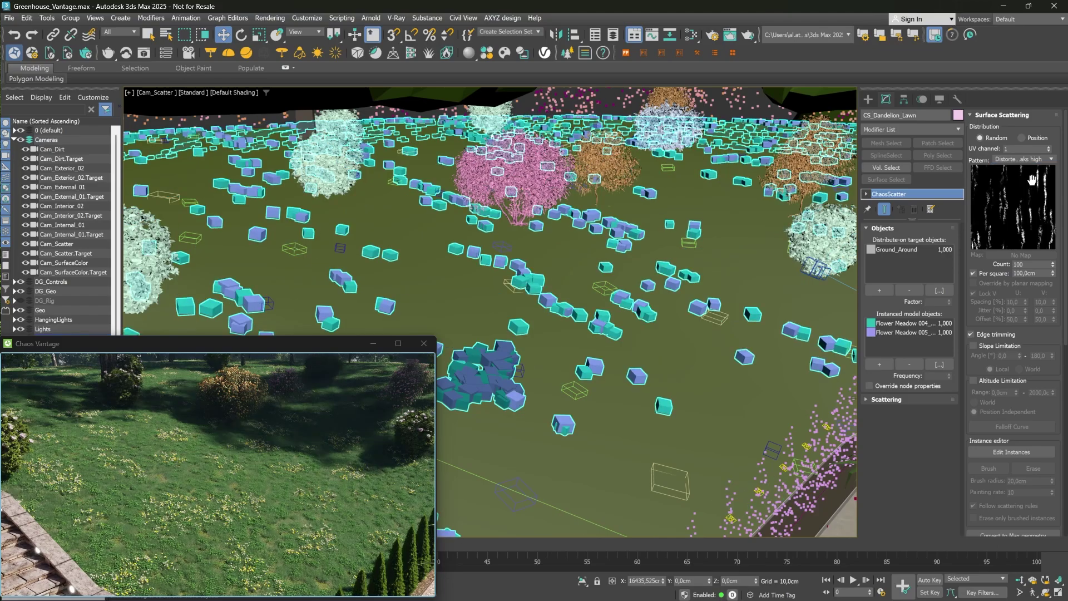
click(1032, 159)
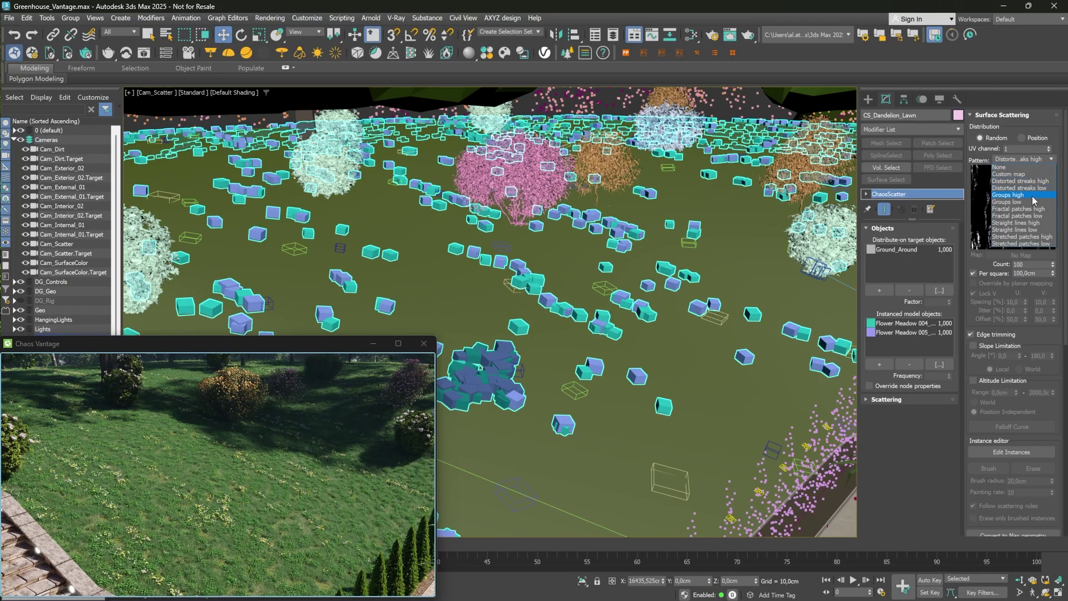
click(1033, 223)
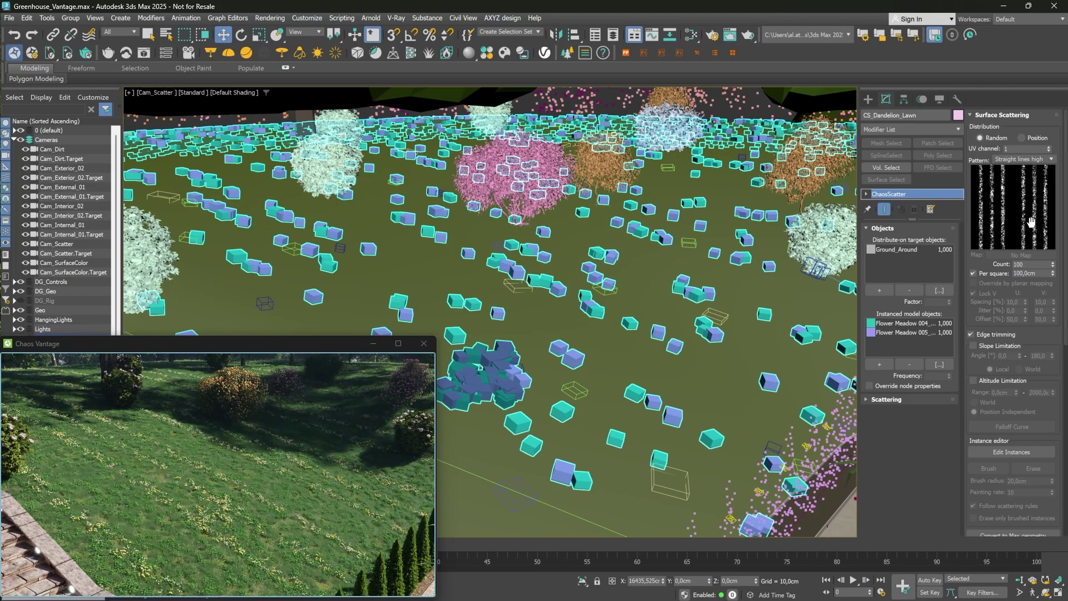
click(1031, 159)
click(1029, 195)
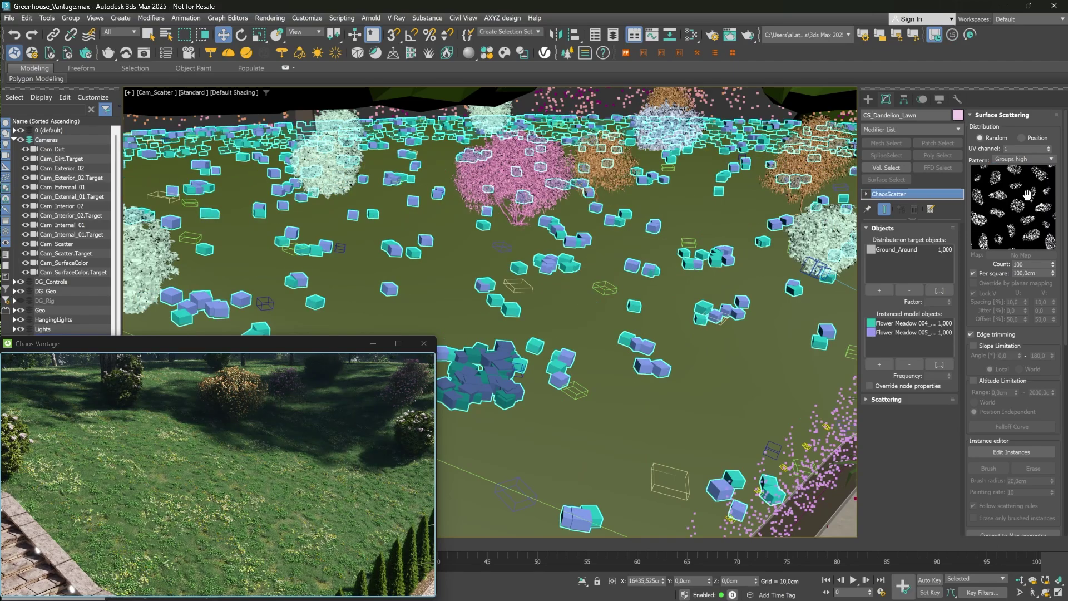
scroll(1014, 335, down, 3)
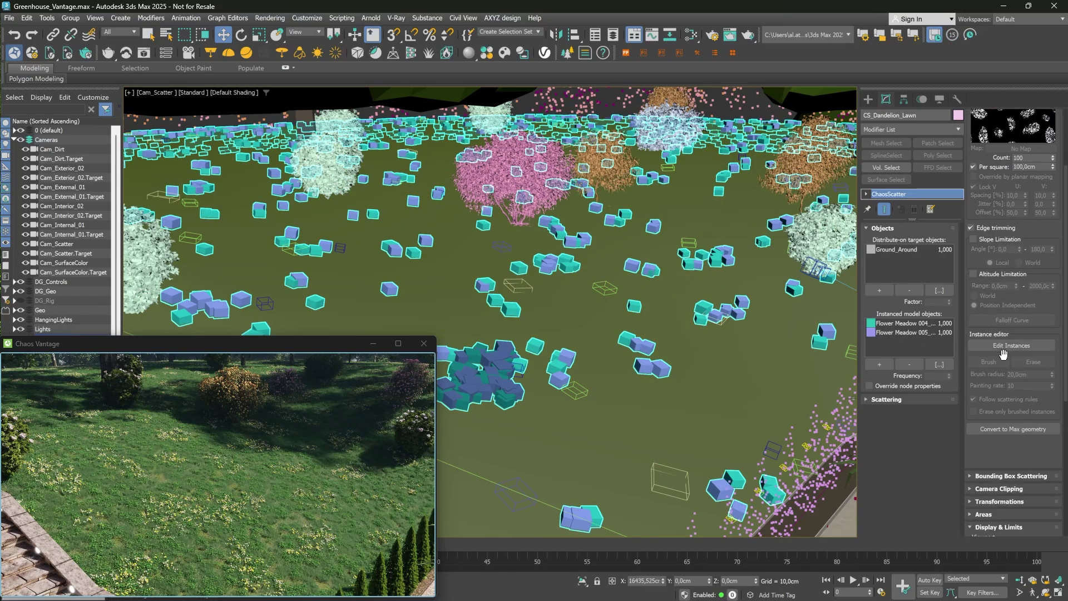
- Enable Edit Instances and paint two flower clusters onto the meadow
click(1009, 346)
click(584, 327)
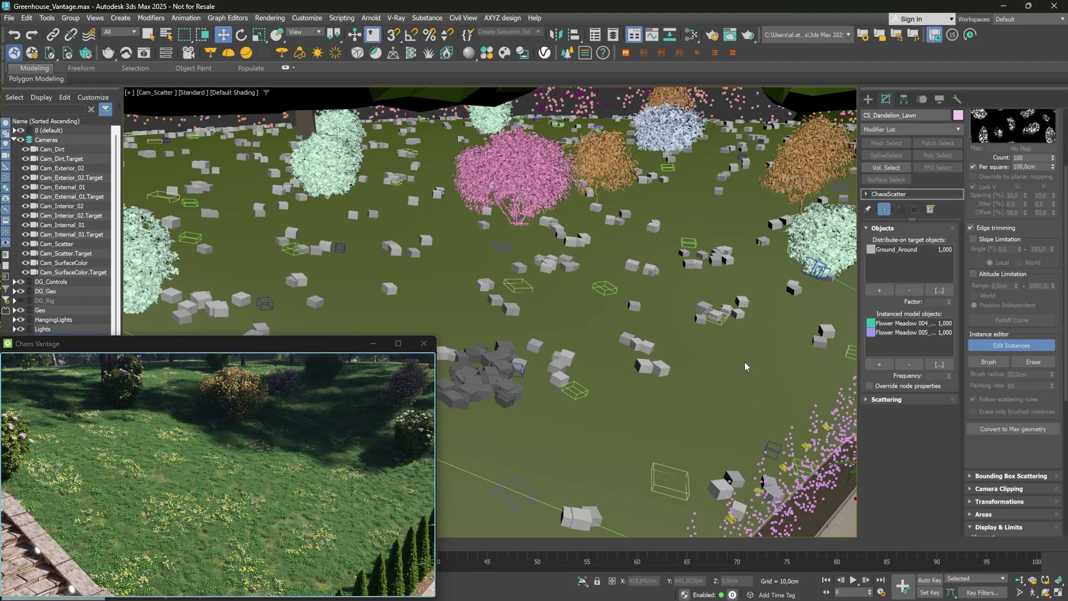
click(984, 364)
drag(546, 430, 541, 434)
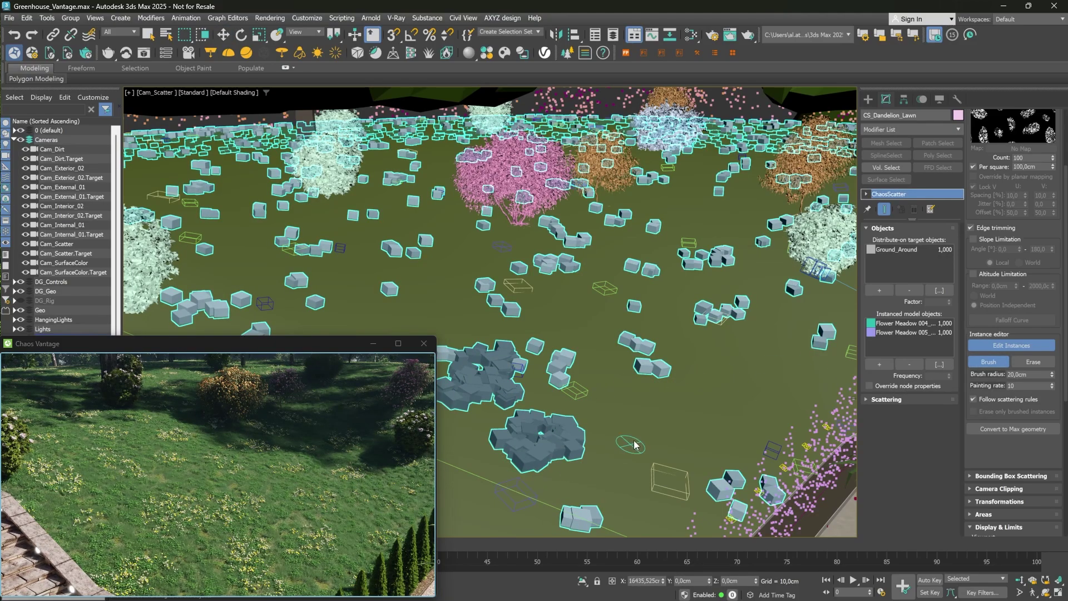
mouse_move(704, 405)
mouse_down()
mouse_move(653, 414)
mouse_move(631, 383)
mouse_up()
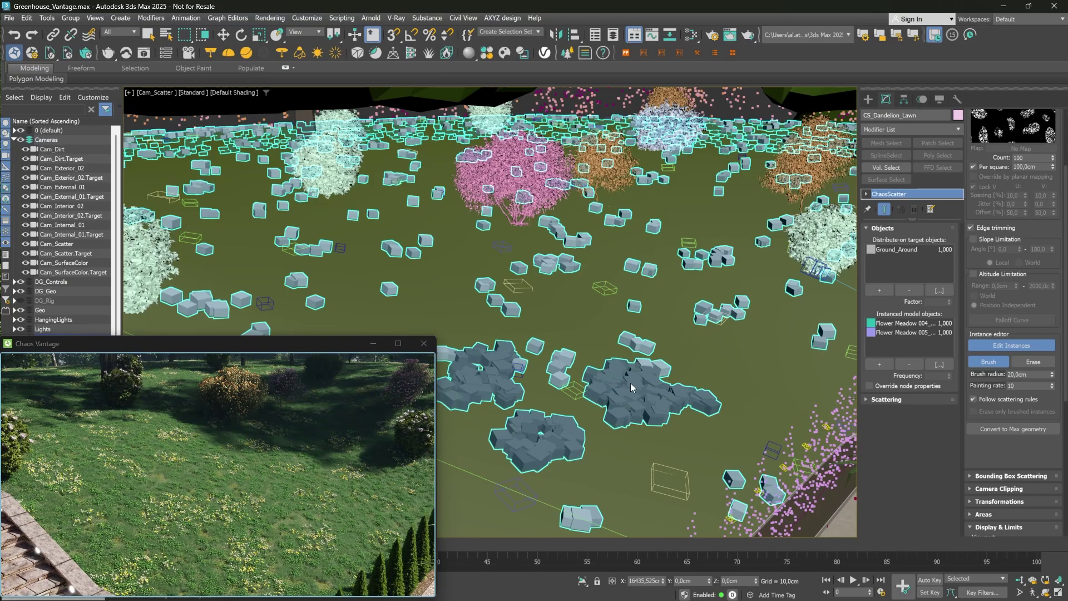
- Erase a broad patch of flowers with a 93 cm brush, then stop editing
click(1033, 361)
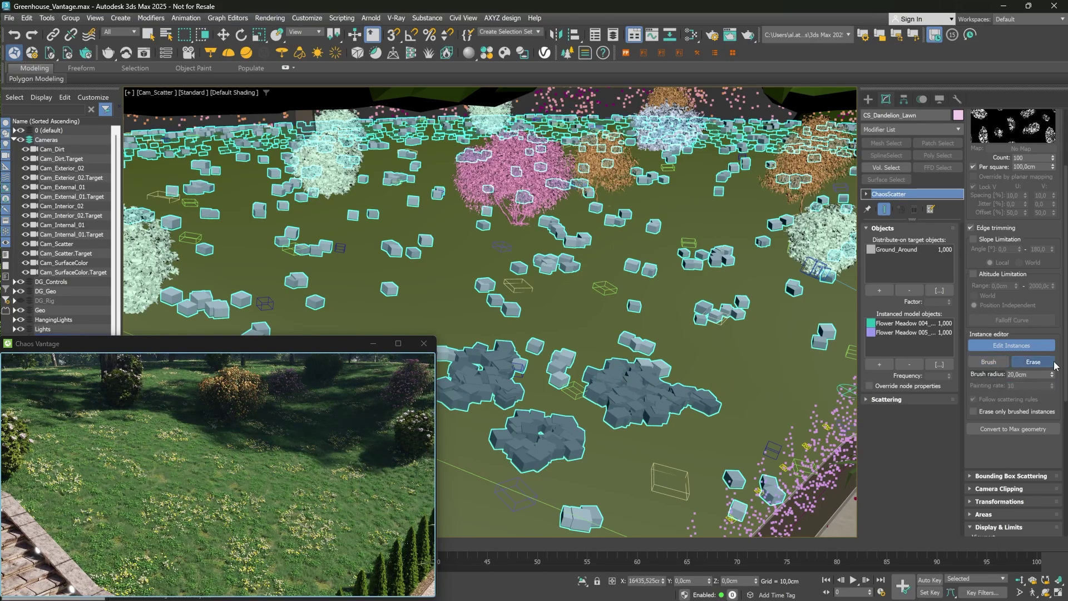
drag(1053, 374, 1052, 277)
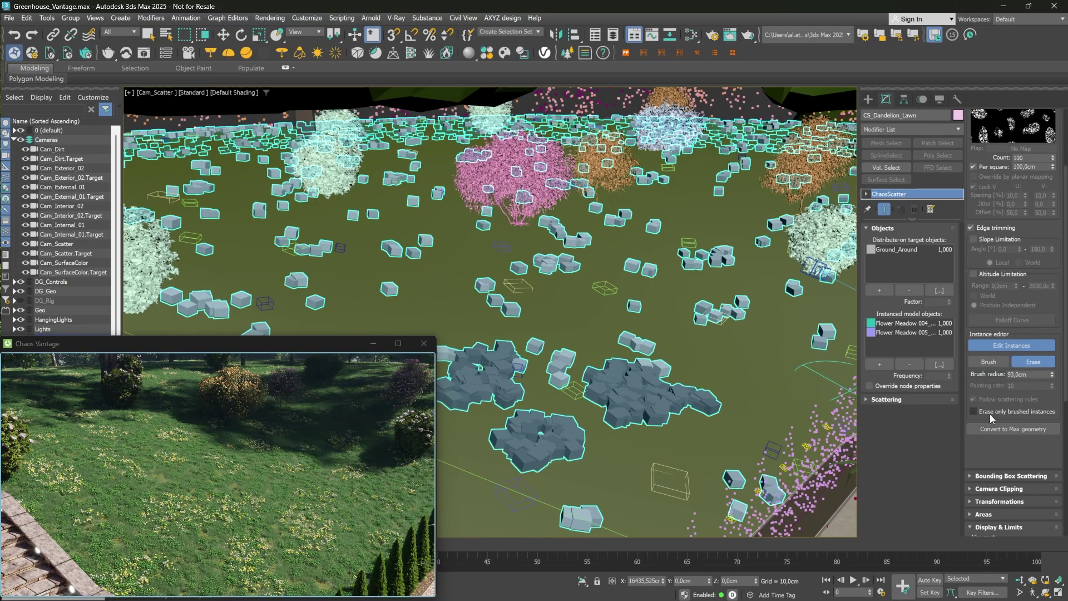
click(657, 395)
drag(657, 395, 668, 416)
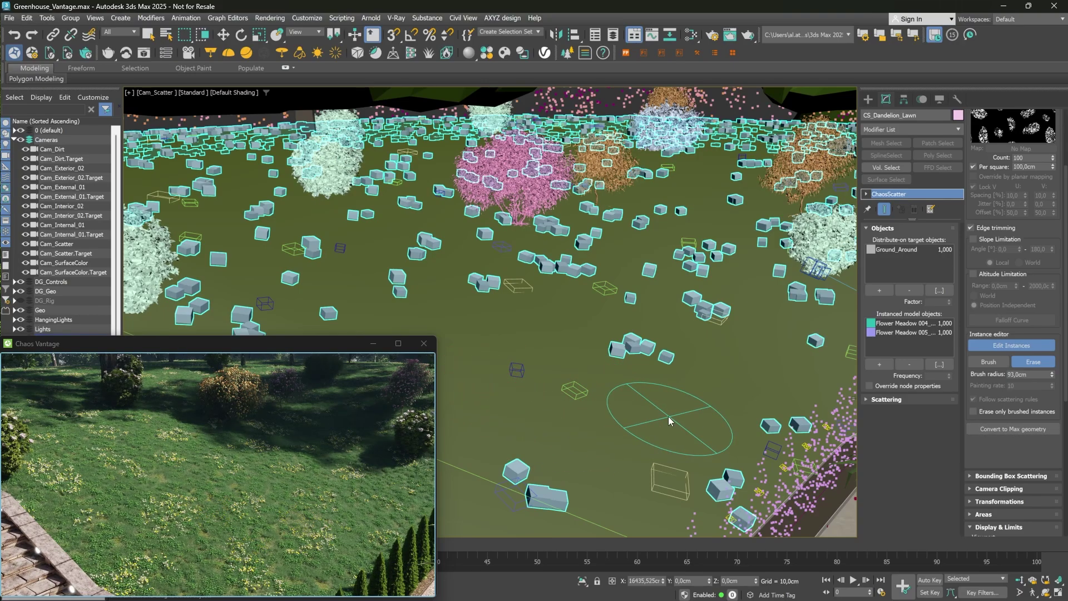
drag(668, 417, 725, 359)
click(1009, 348)
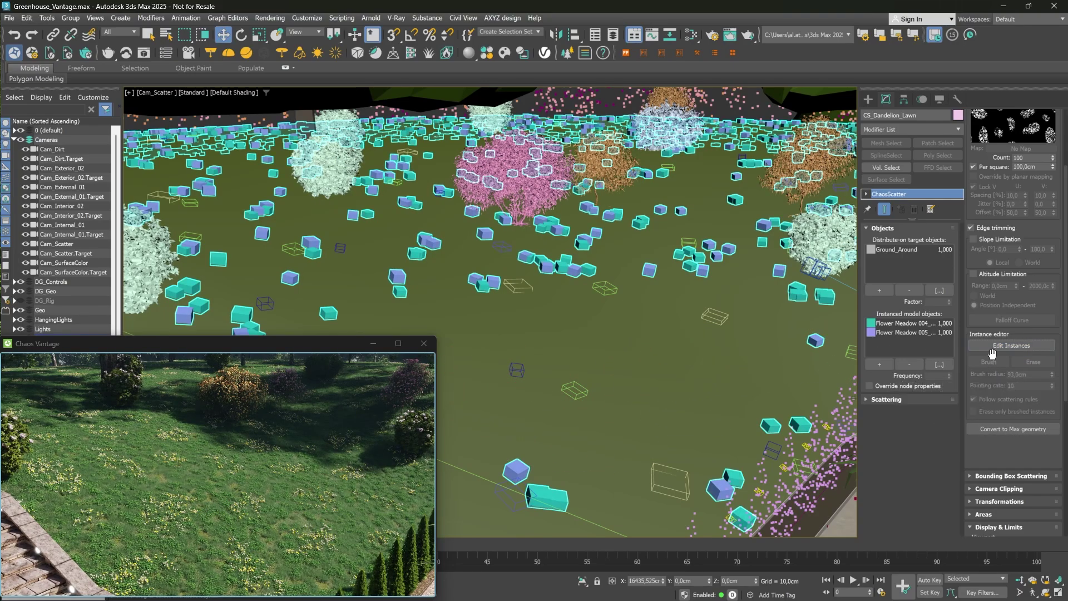
- View through Cam_Dirt and inspect the painted metal material's Streaks dirt map
click(64, 153)
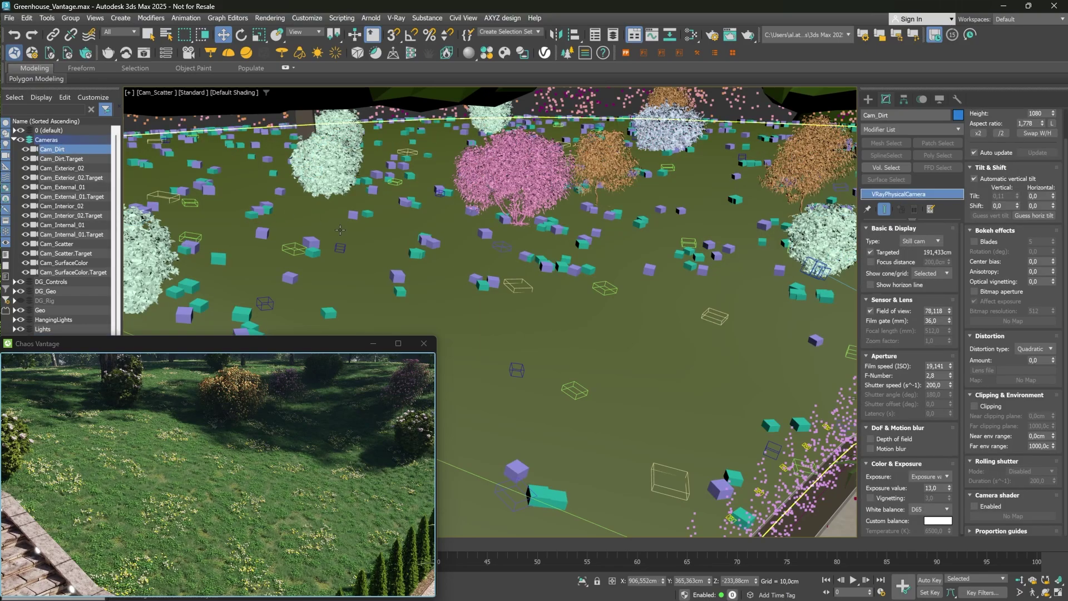
key(c)
key(m)
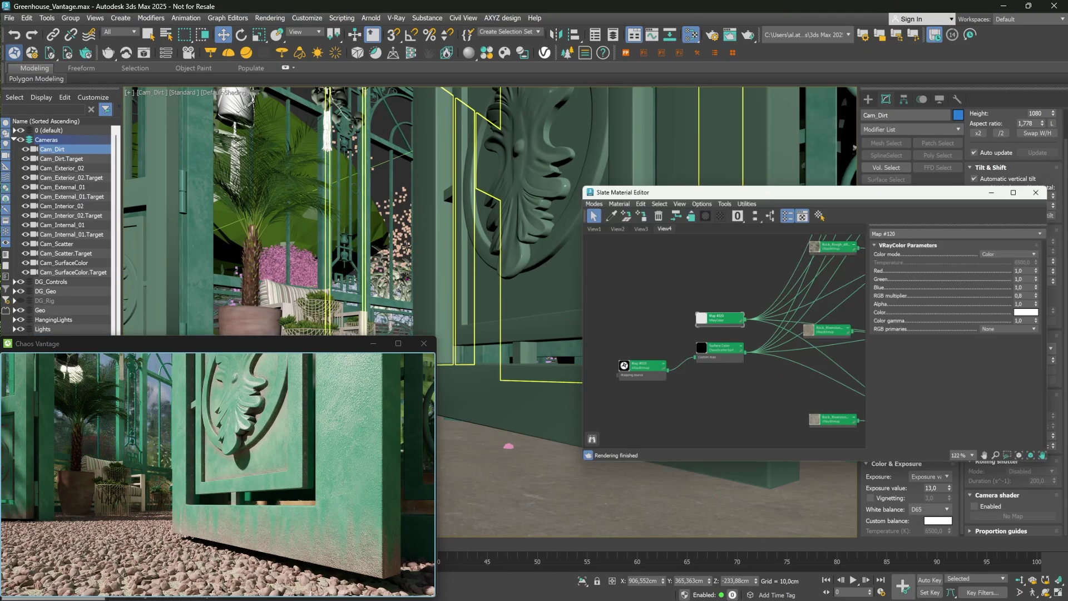
middle_drag(770, 318, 725, 271)
scroll(725, 272, up, 2)
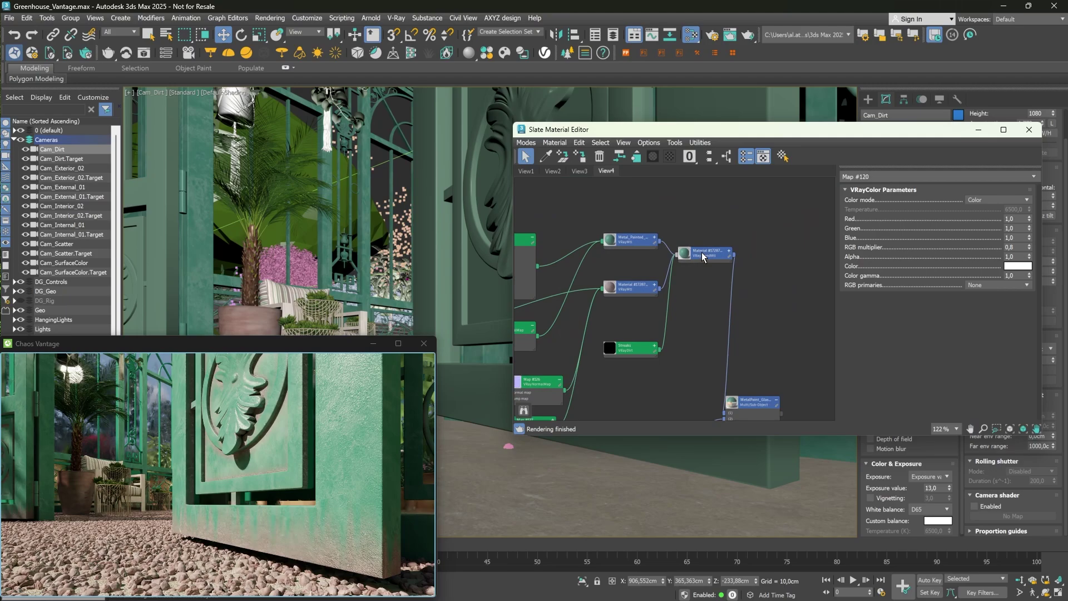
double_click(704, 251)
scroll(759, 293, up, 1)
double_click(602, 209)
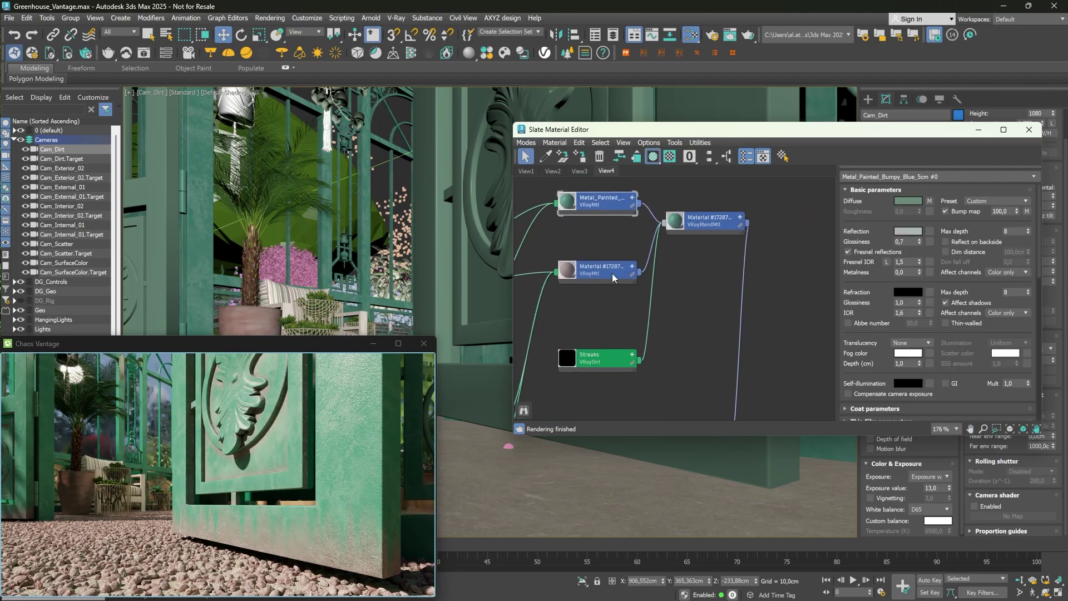
double_click(606, 271)
double_click(595, 358)
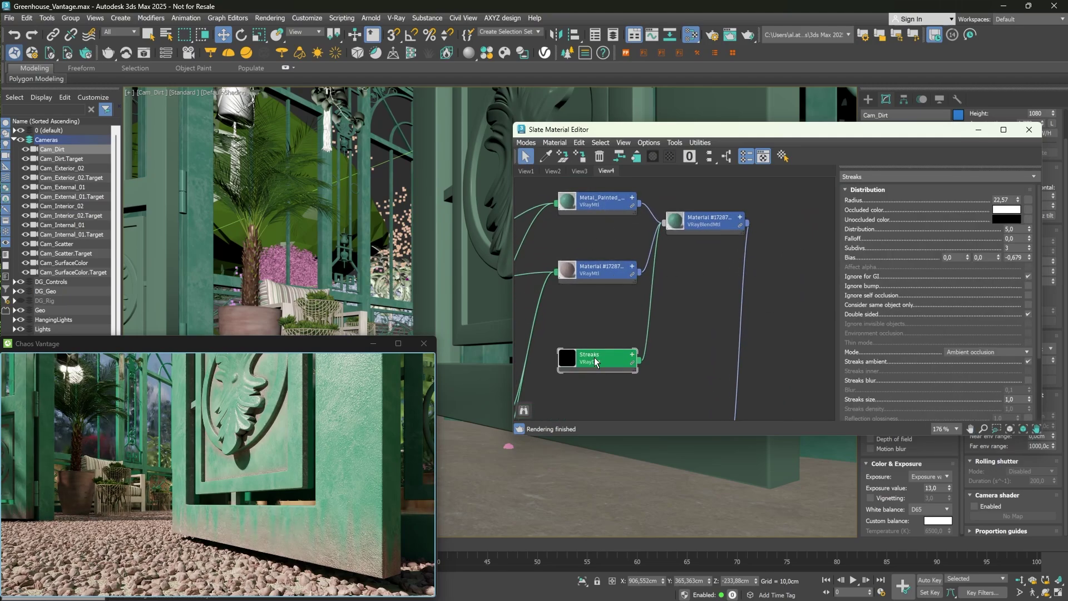
- Set the Streaks dirt radius to 30, then lower it to 25
right_click(1016, 200)
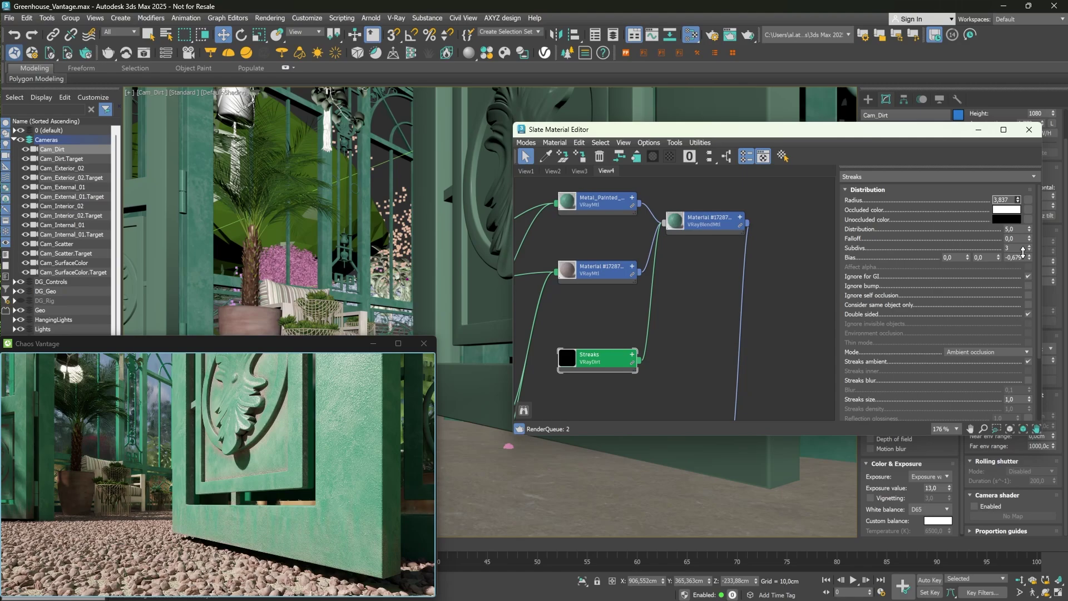
drag(1023, 250, 1017, 164)
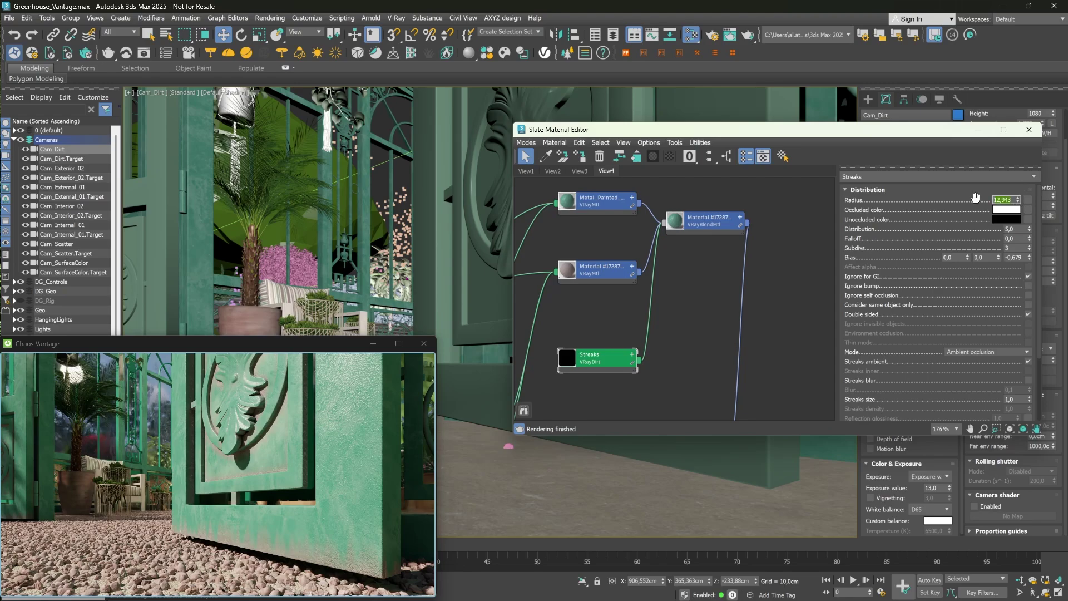
text(30)
key(Return)
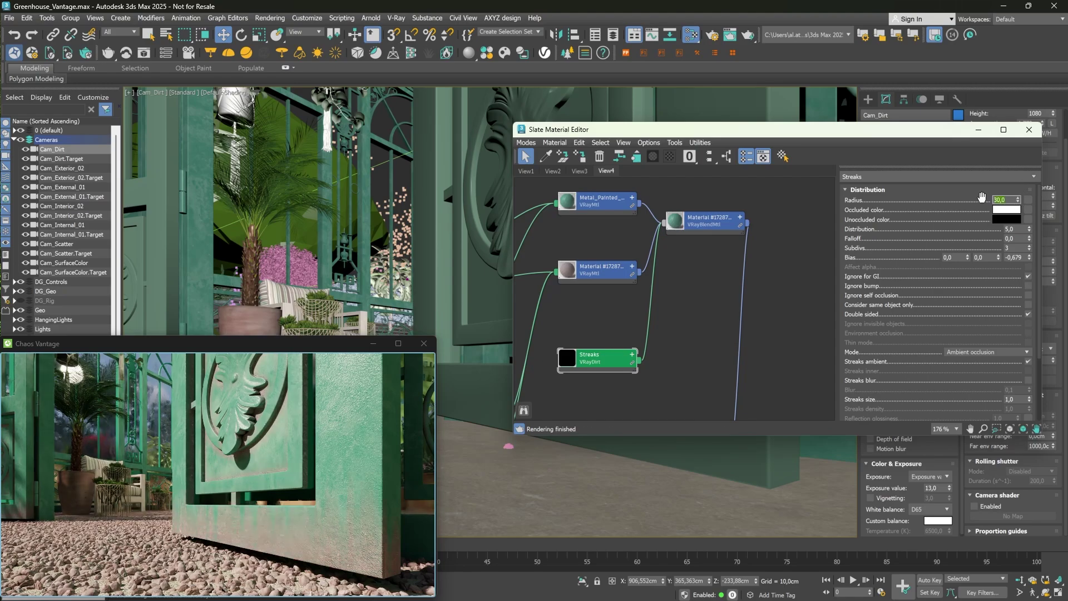
text(25)
key(Return)
scroll(1027, 347, down, 1)
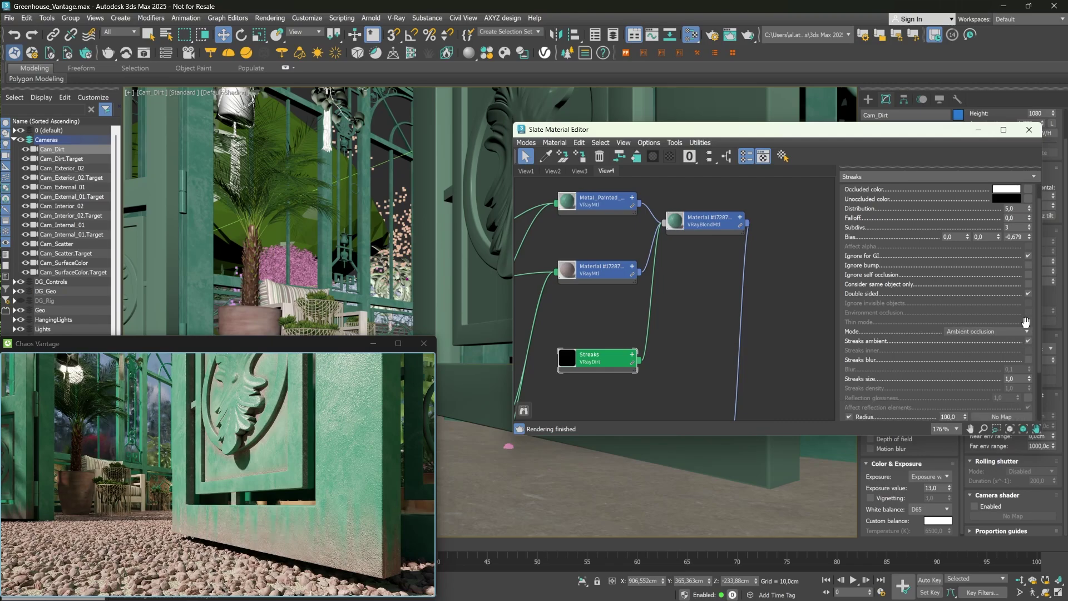
- Toggle ambient streaks off and back on, edit streaks size, and select the wall
click(1027, 341)
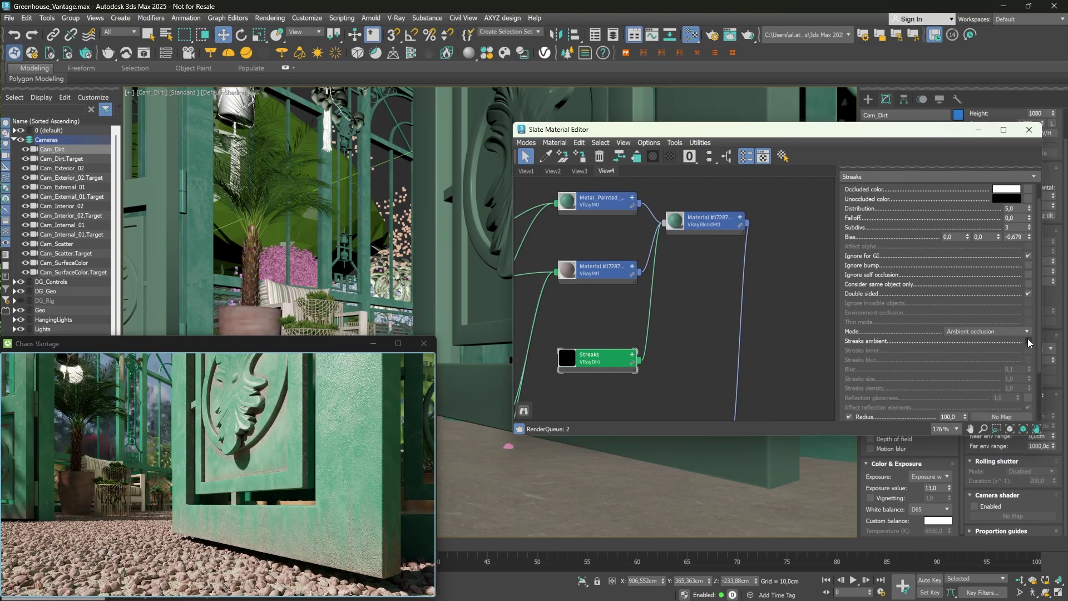
click(1028, 340)
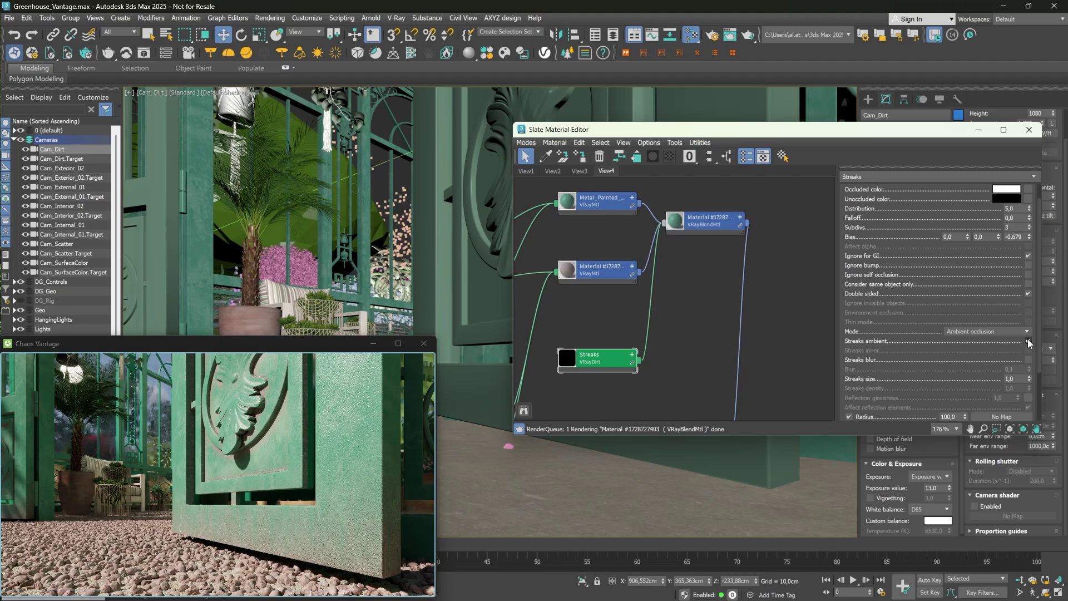
click(1010, 378)
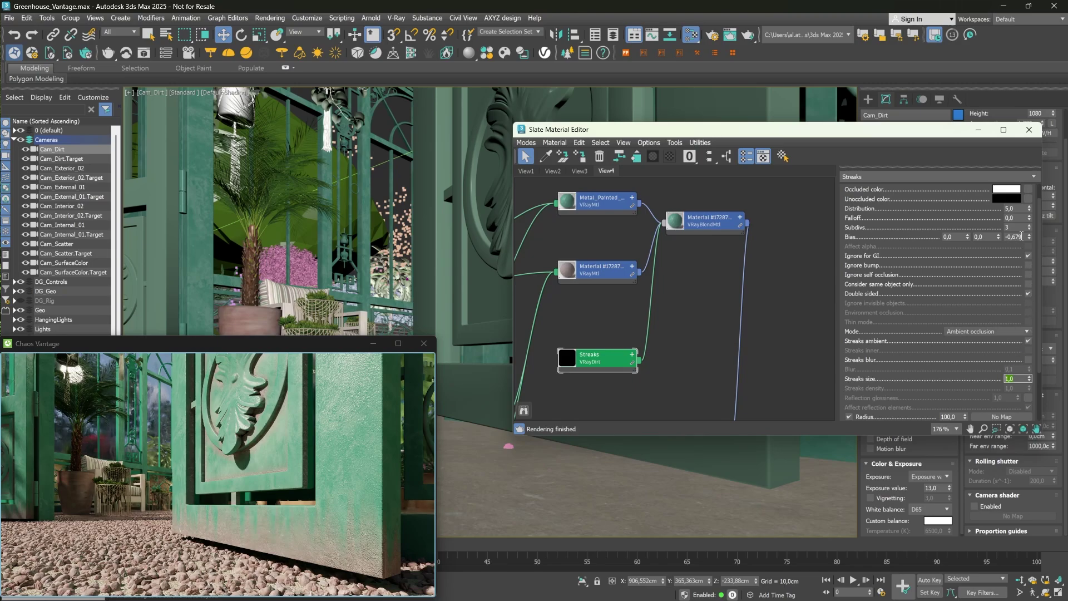
click(476, 342)
click(305, 419)
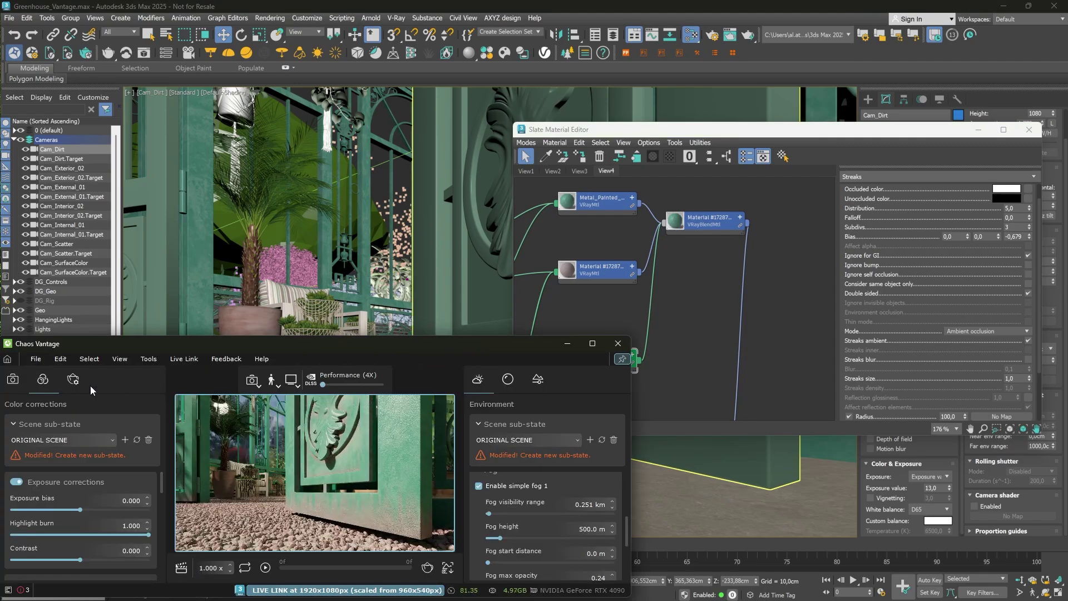
double_click(183, 360)
click(74, 39)
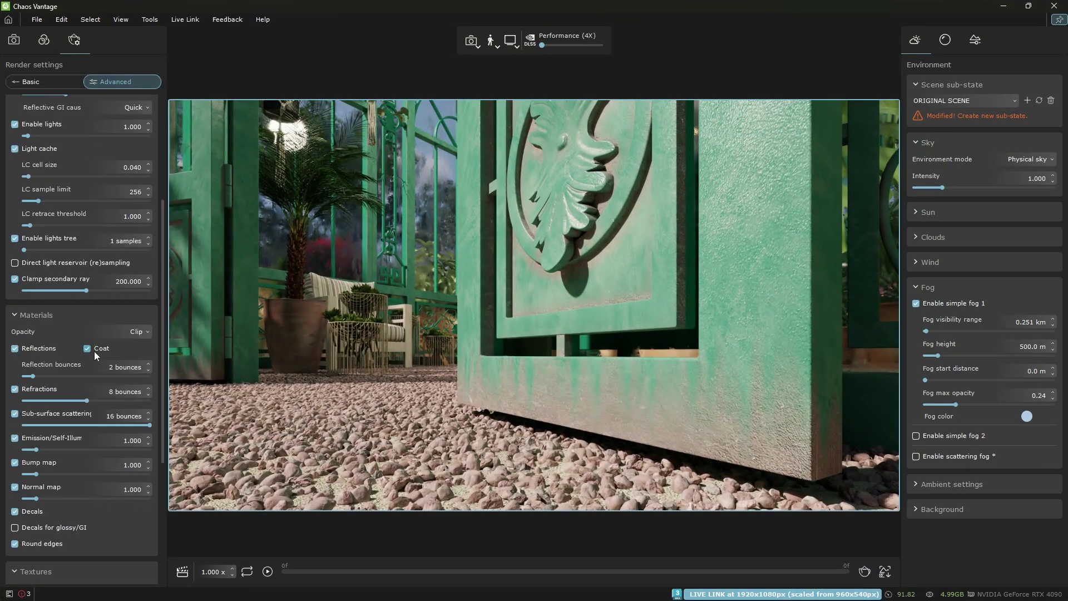
click(55, 84)
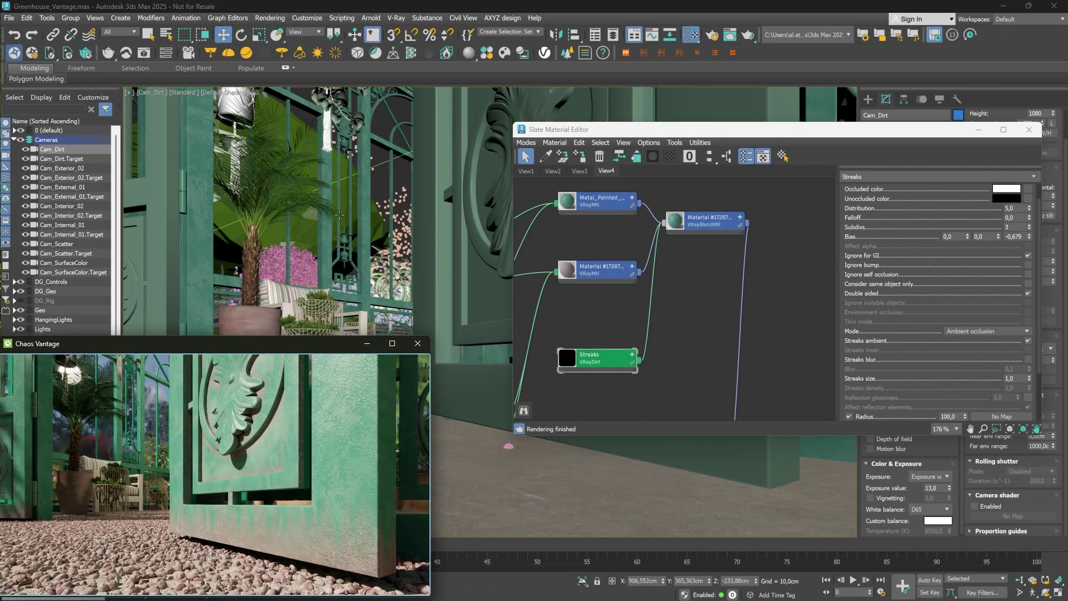
click(14, 56)
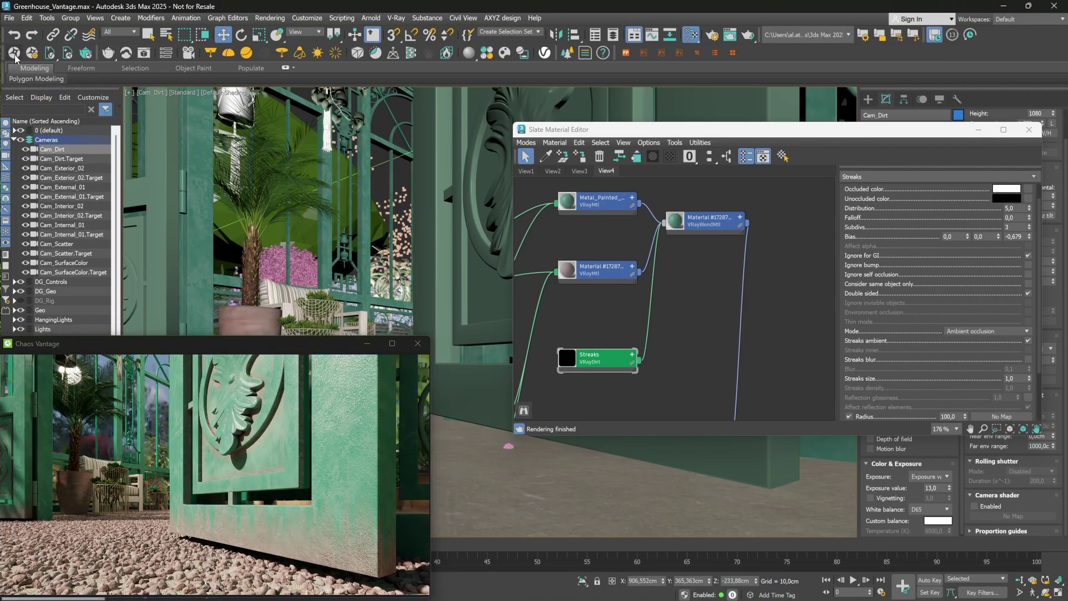
- Export the scene to Vantage and switch to the night Sky camera
click(53, 55)
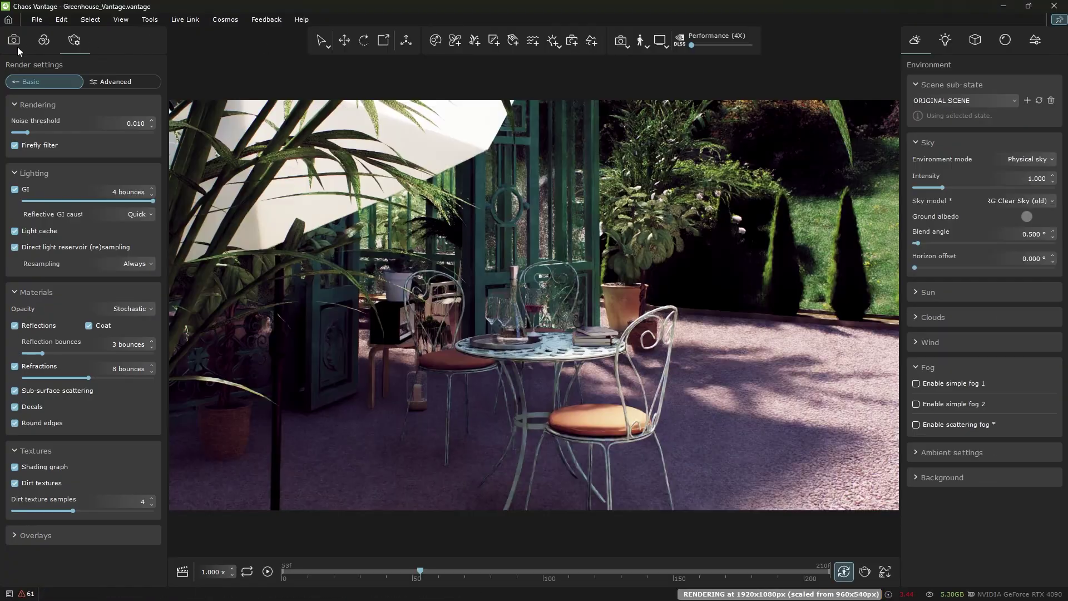
click(13, 40)
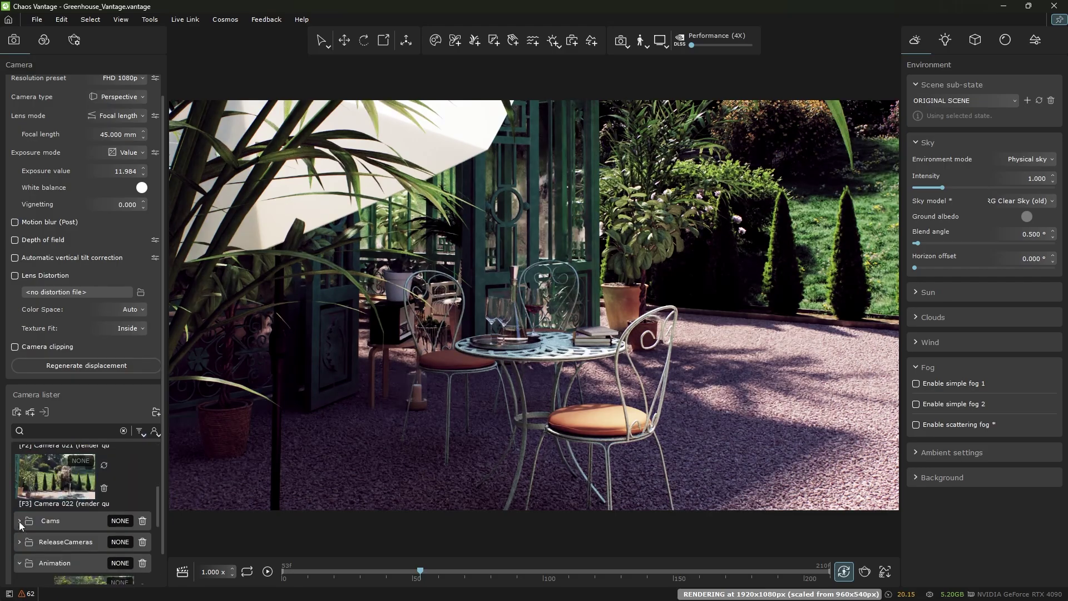
scroll(29, 529, down, 3)
scroll(30, 530, down, 3)
click(79, 449)
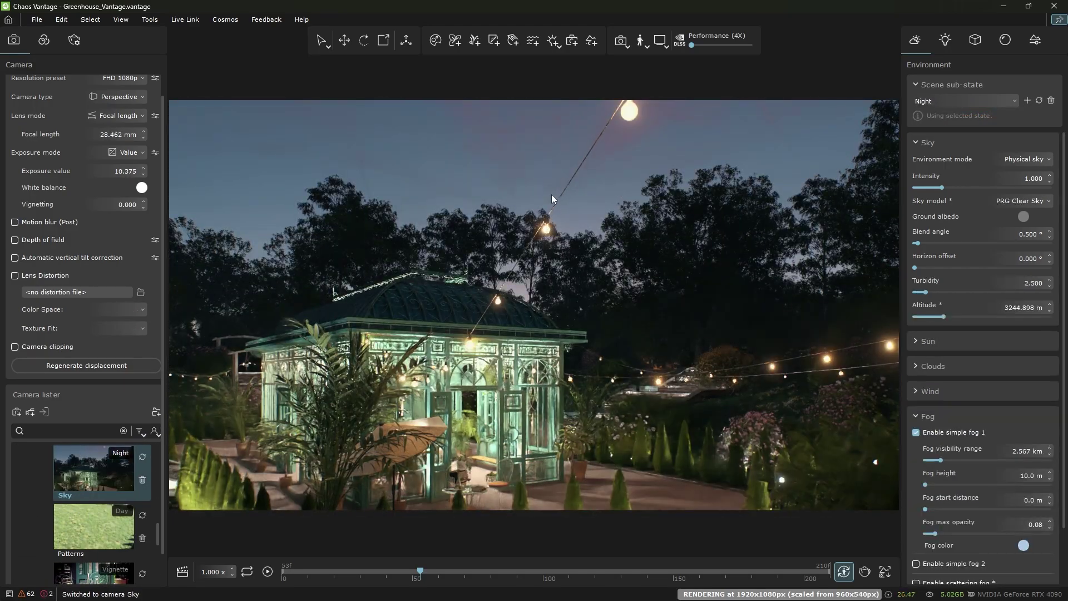
- Try the older PRG sky model, then return to PRG Clear Sky
click(1041, 201)
click(1047, 250)
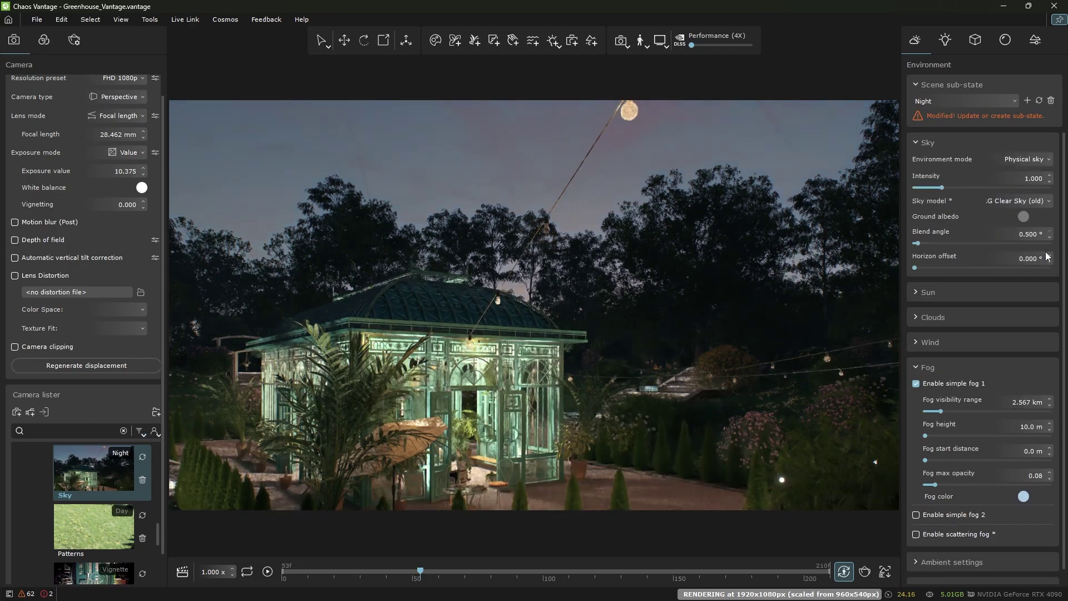
click(1025, 200)
click(1036, 259)
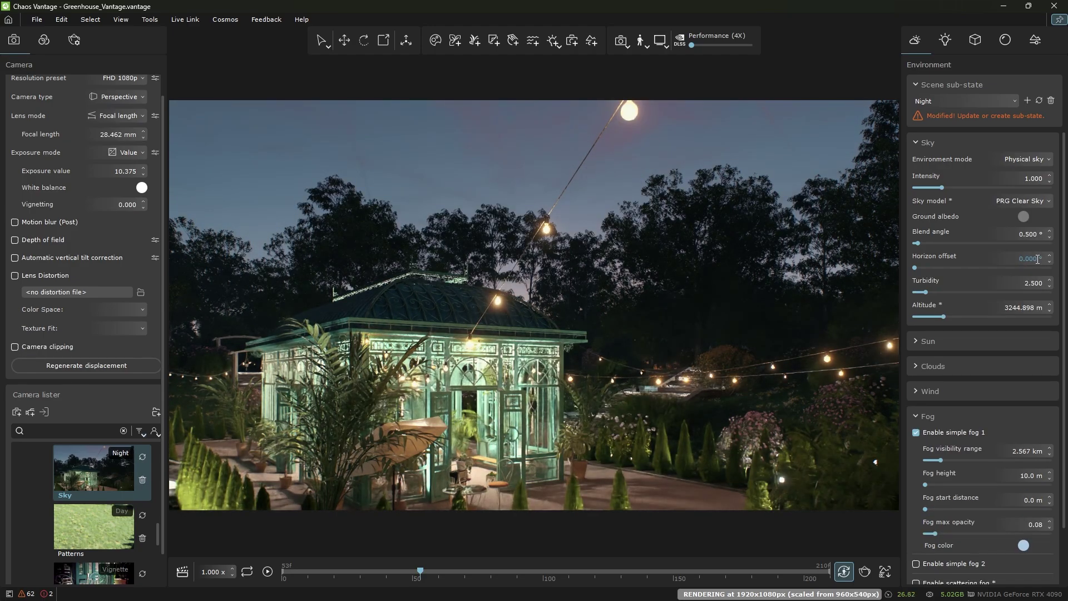
- Use OpenColorIO display correction with the ACES 1.0 - SDR Video view, after testing Un-tone-mapped
click(660, 41)
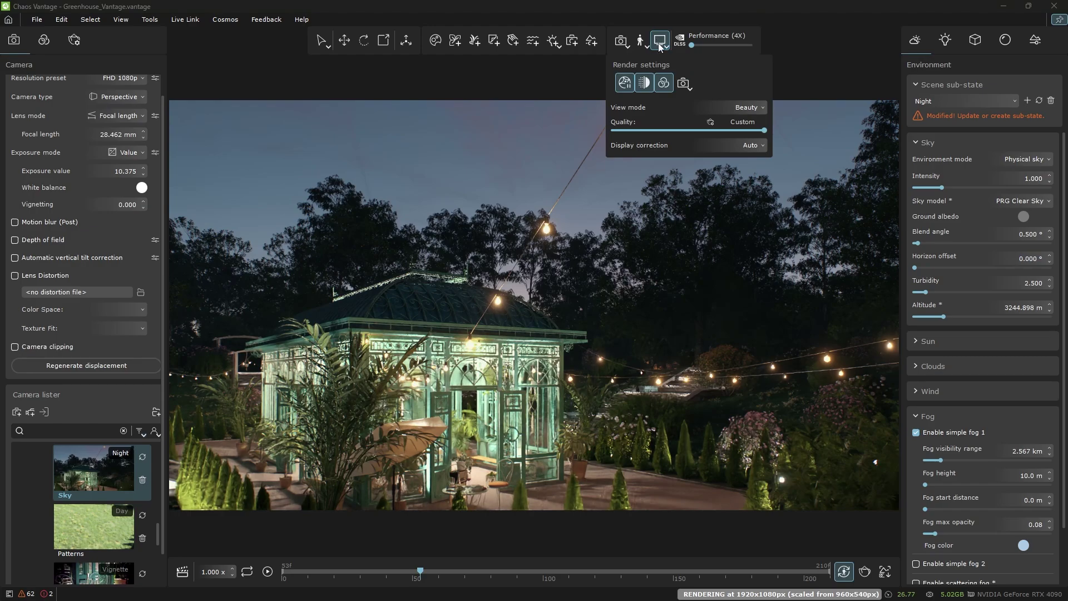
click(756, 145)
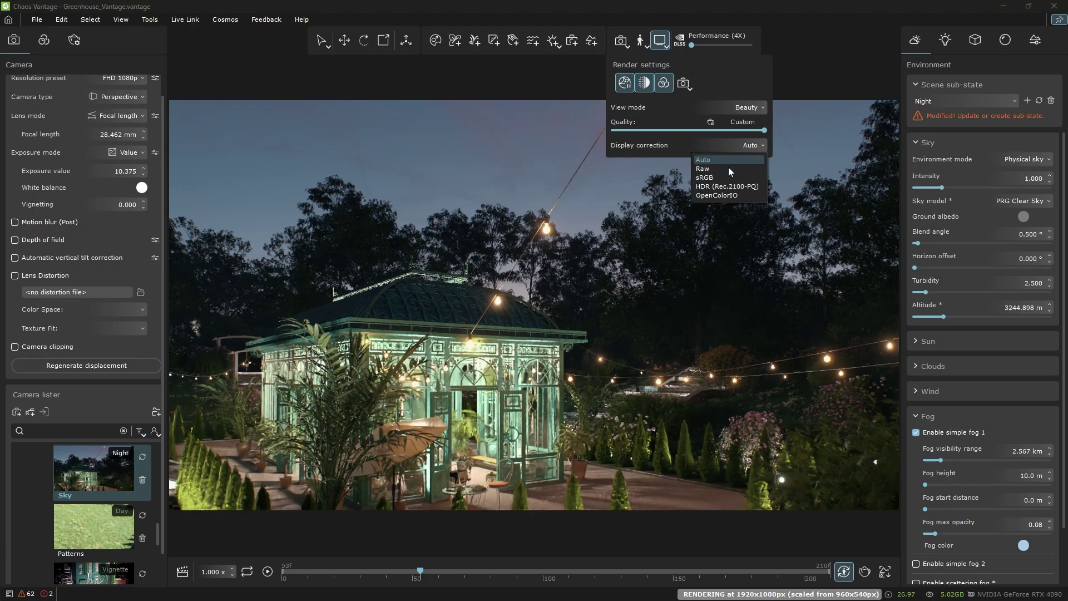
click(733, 195)
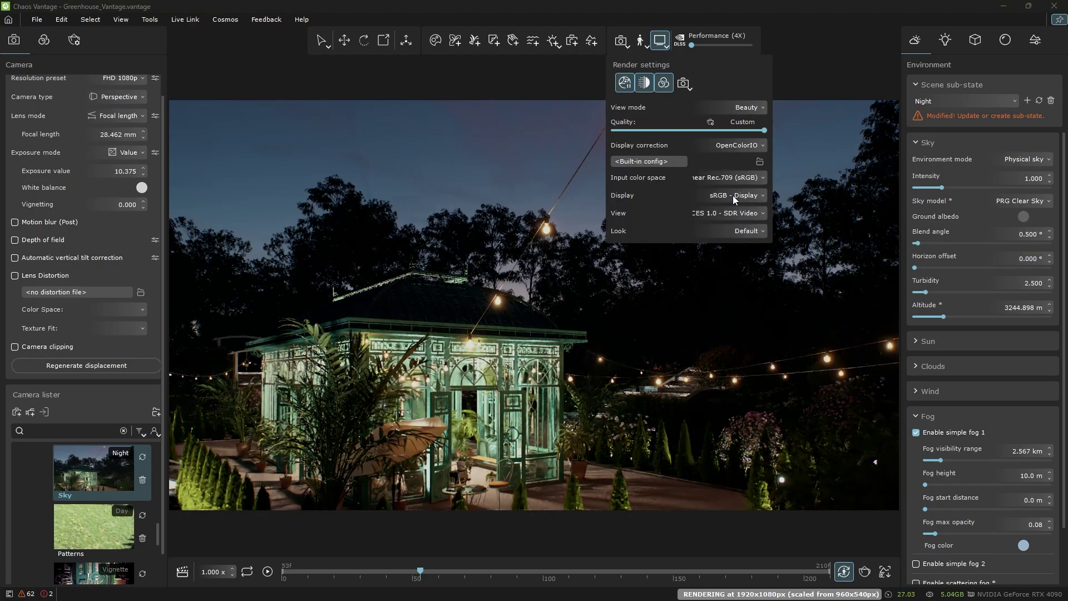
click(720, 214)
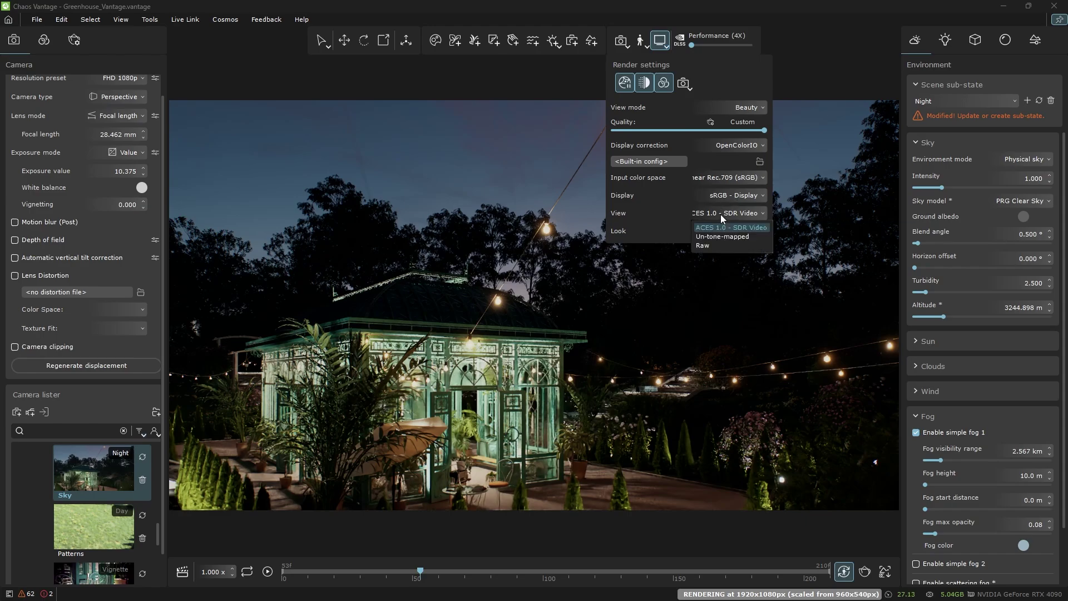
click(722, 234)
click(728, 213)
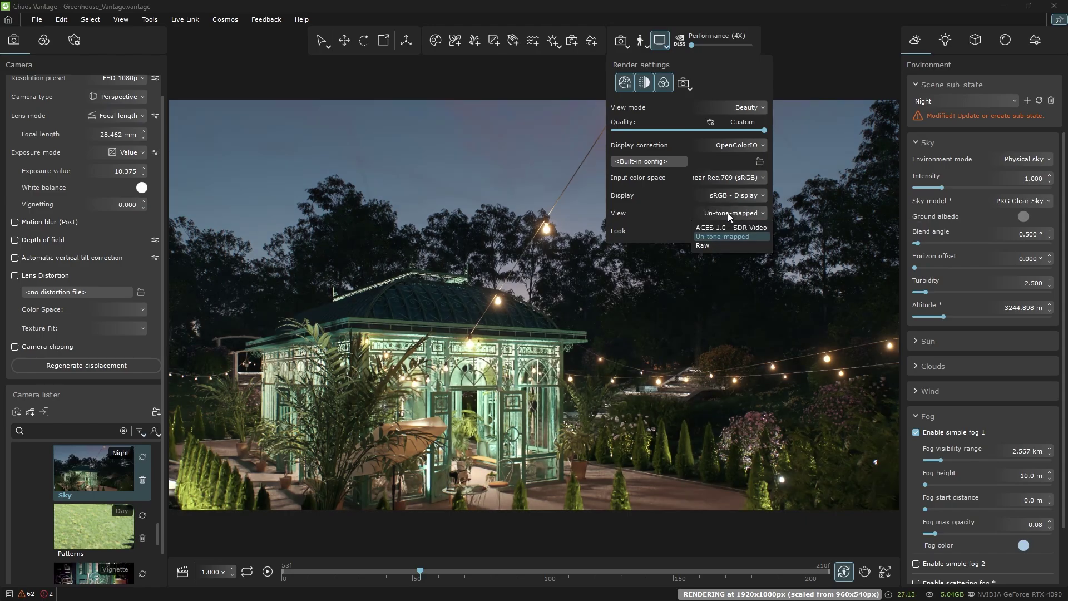
click(727, 225)
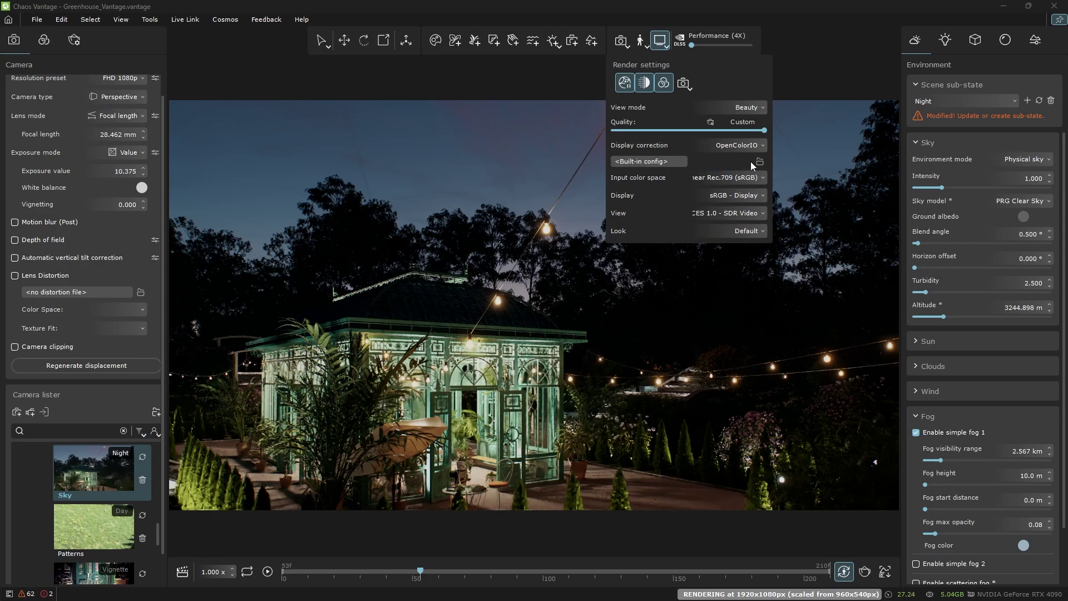
- Set the input colour space to Linear Rec.709 (sRGB) after testing ACEScg
click(715, 179)
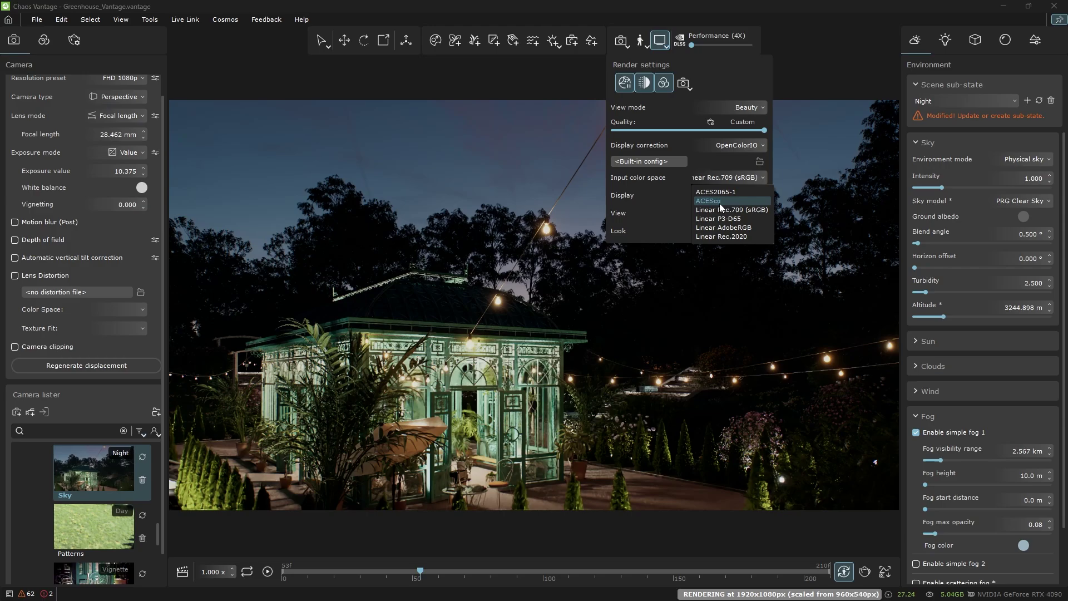
click(719, 203)
click(742, 208)
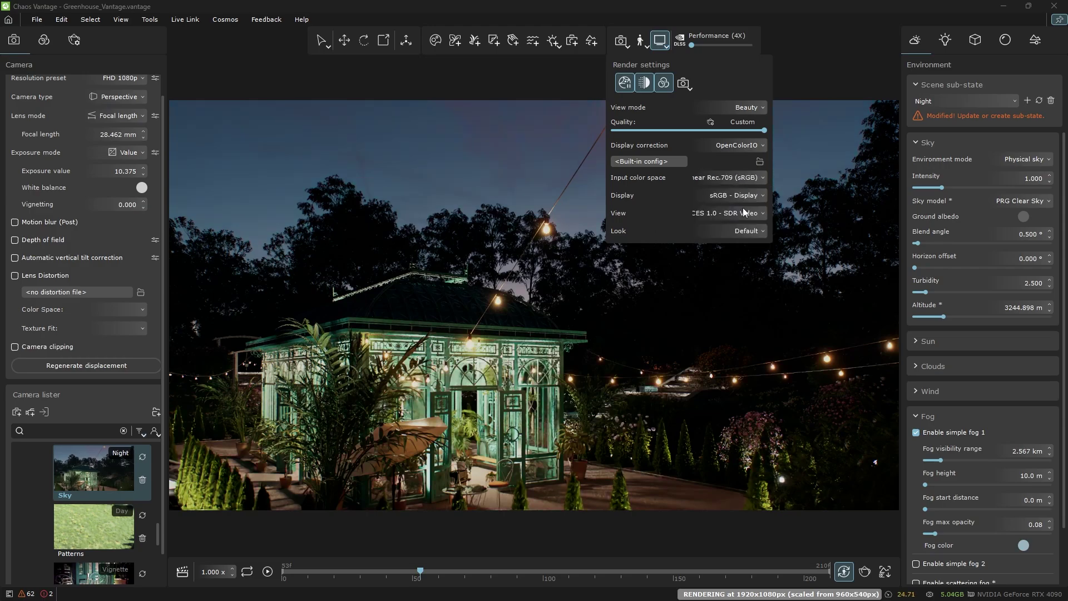
click(659, 39)
scroll(133, 503, down, 3)
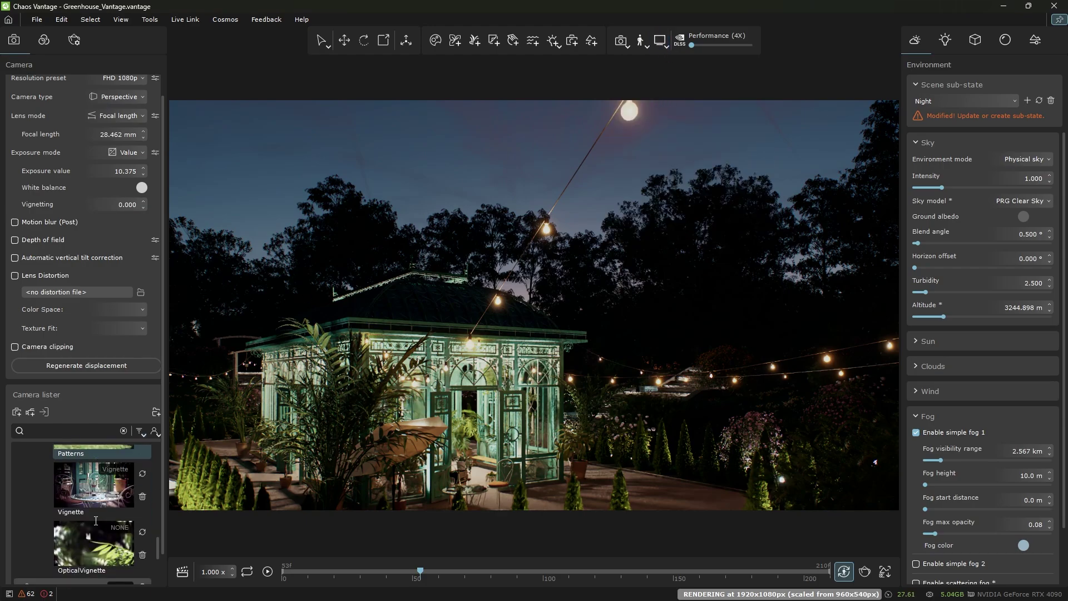
- Switch to the Vignette camera and set vignetting to 0, then 0.91, then about 24.6
click(96, 465)
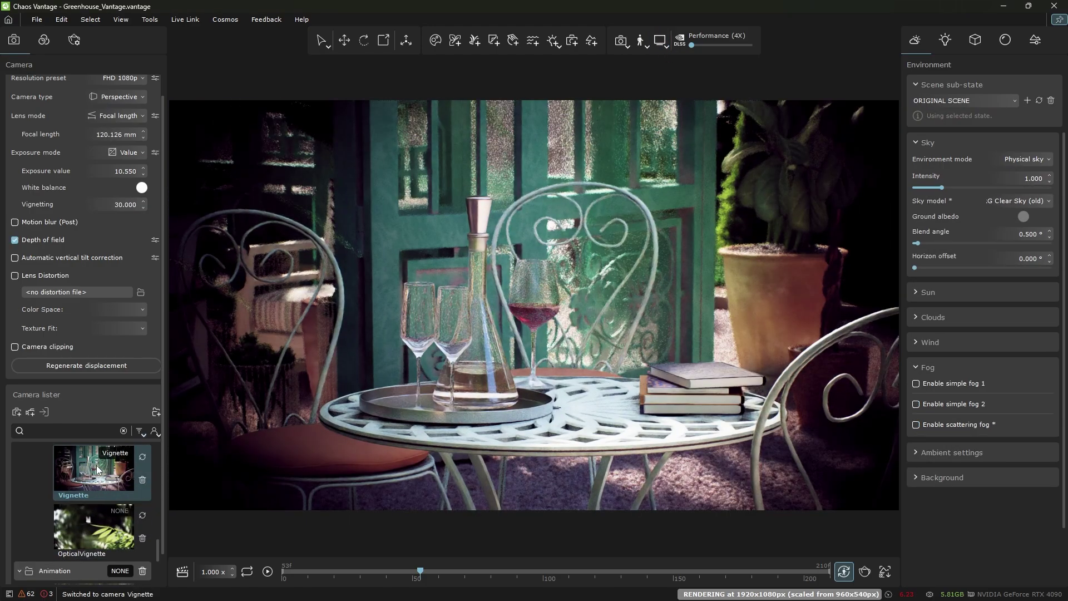
scroll(98, 296, up, 1)
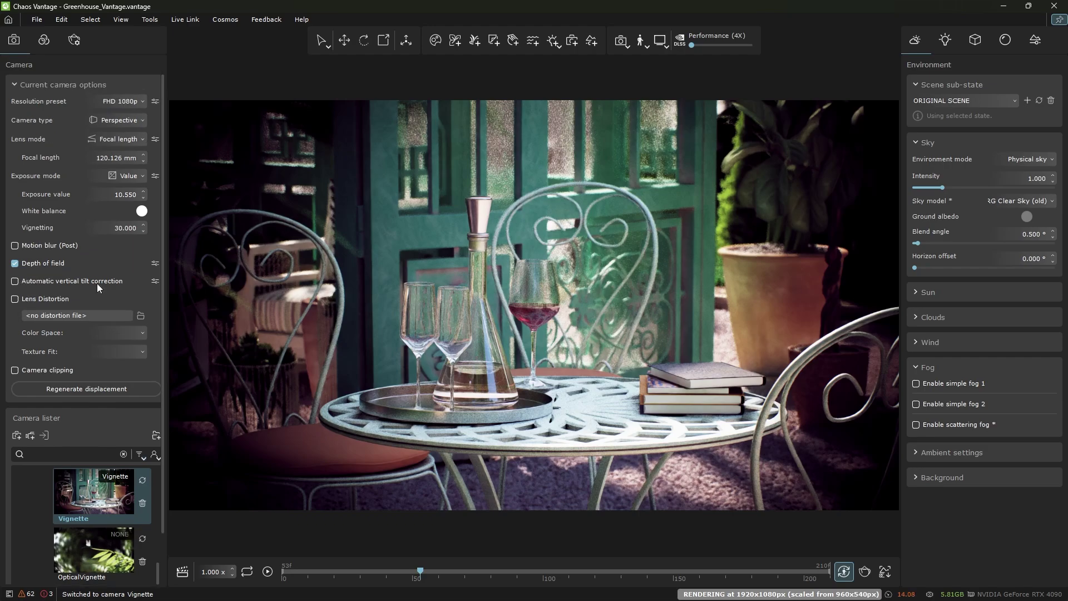
double_click(125, 227)
text(0)
key(Return)
text(0.91)
key(Return)
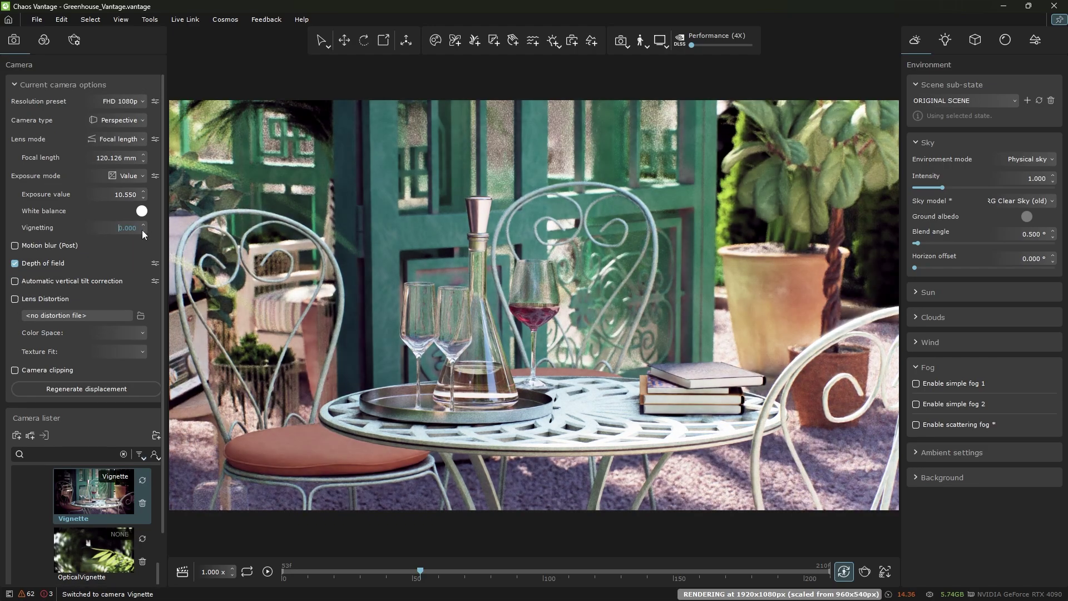
drag(155, 138, 156, 298)
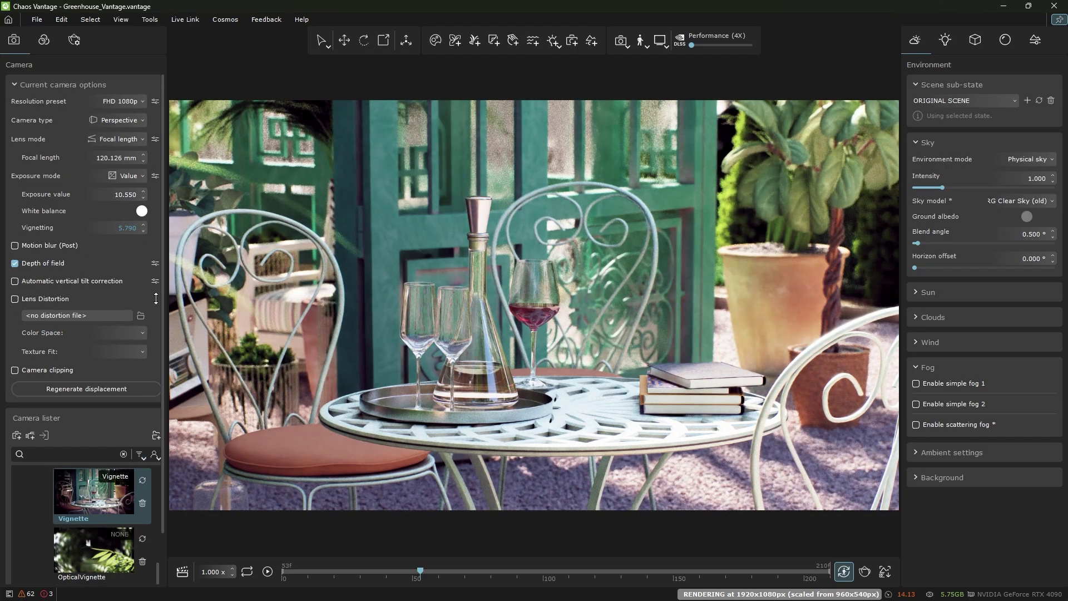
mouse_move(156, 126)
mouse_down()
mouse_move(209, 64)
mouse_move(300, 270)
mouse_up()
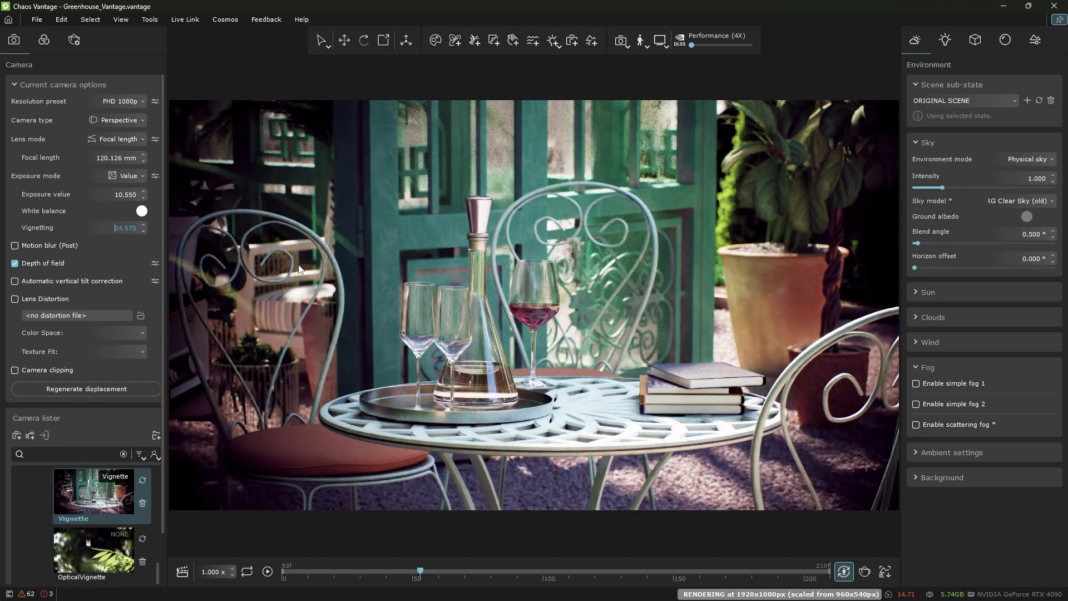
- On the OpticalVignette camera, set optical vignetting to 2 under Depth of field
click(89, 547)
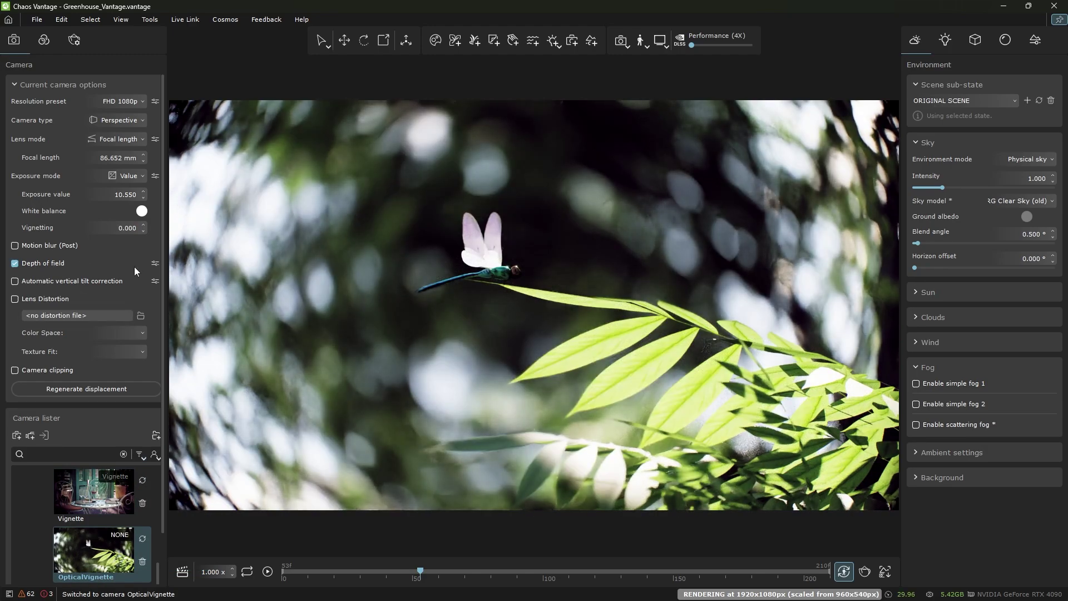
click(154, 263)
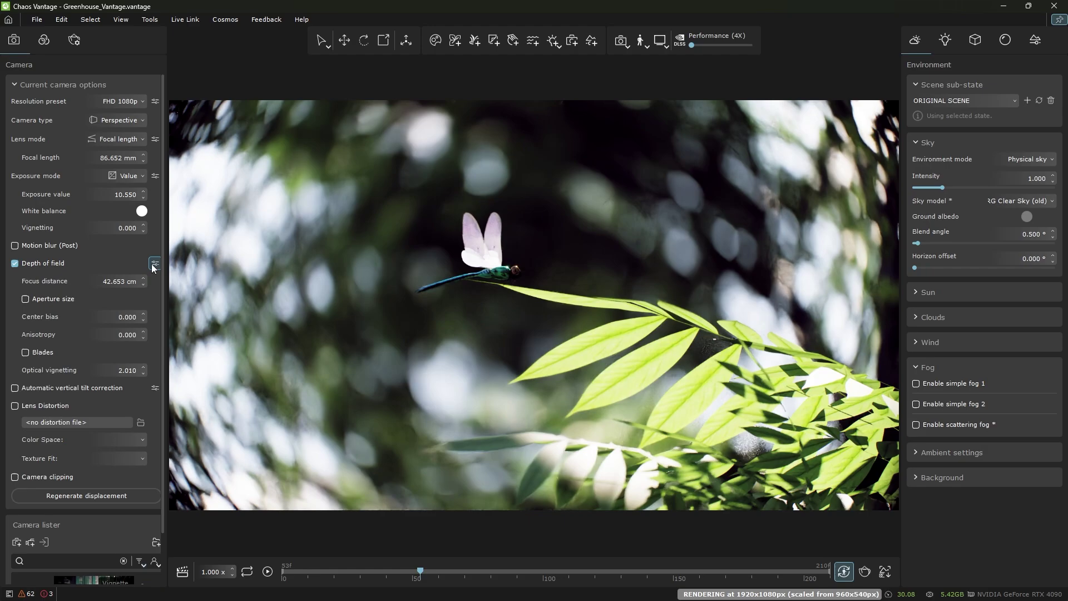
click(147, 371)
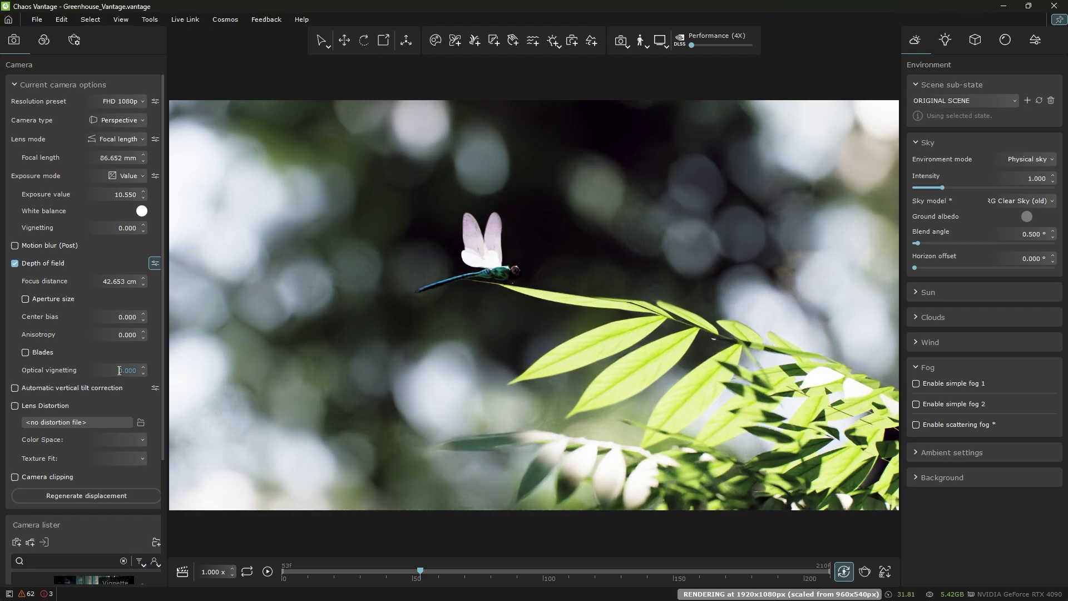
text(2)
key(Return)
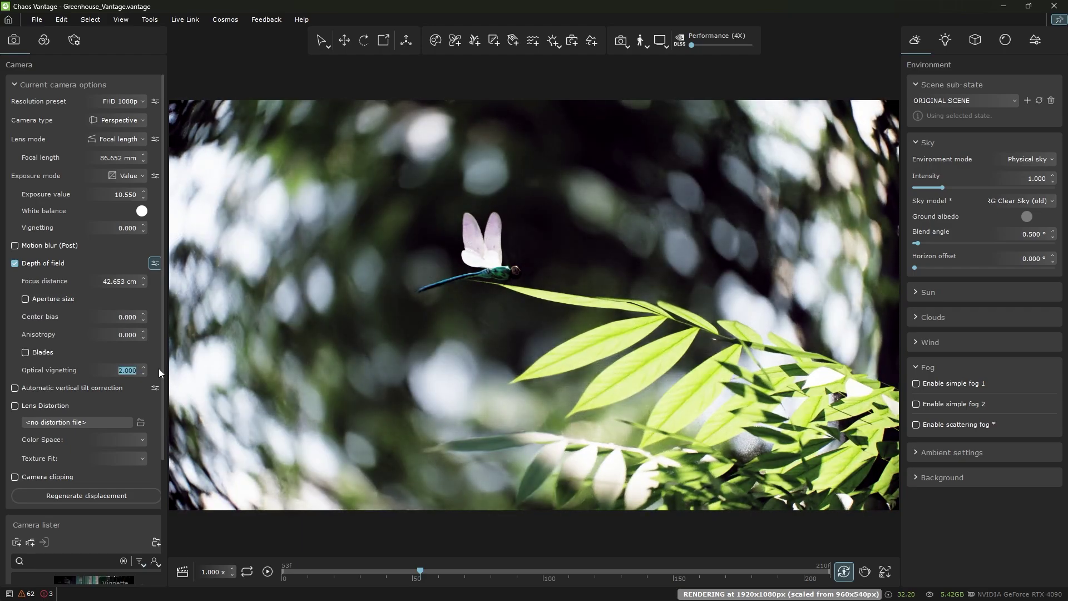
scroll(66, 238, down, 2)
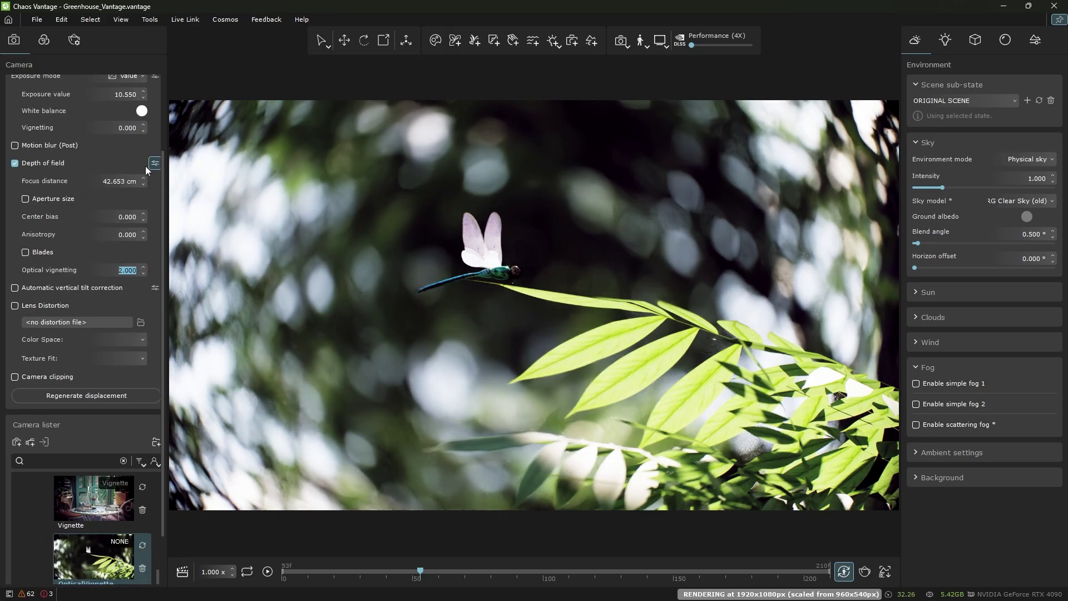
click(147, 167)
scroll(67, 486, up, 3)
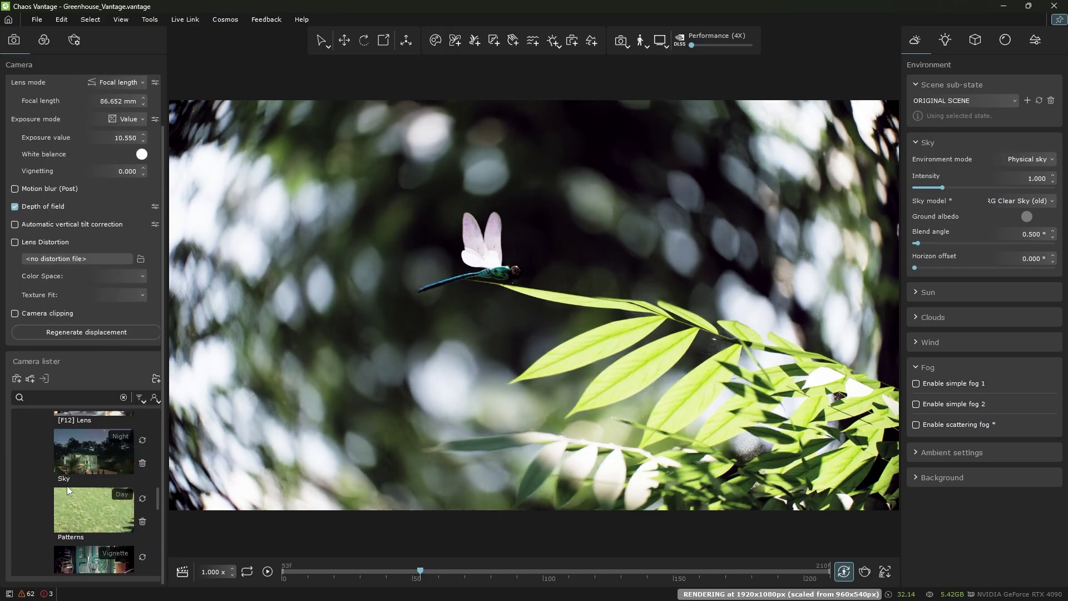
scroll(67, 485, up, 2)
- Enable lens distortion on the Lens camera with a loaded texture fitted Inside
click(76, 462)
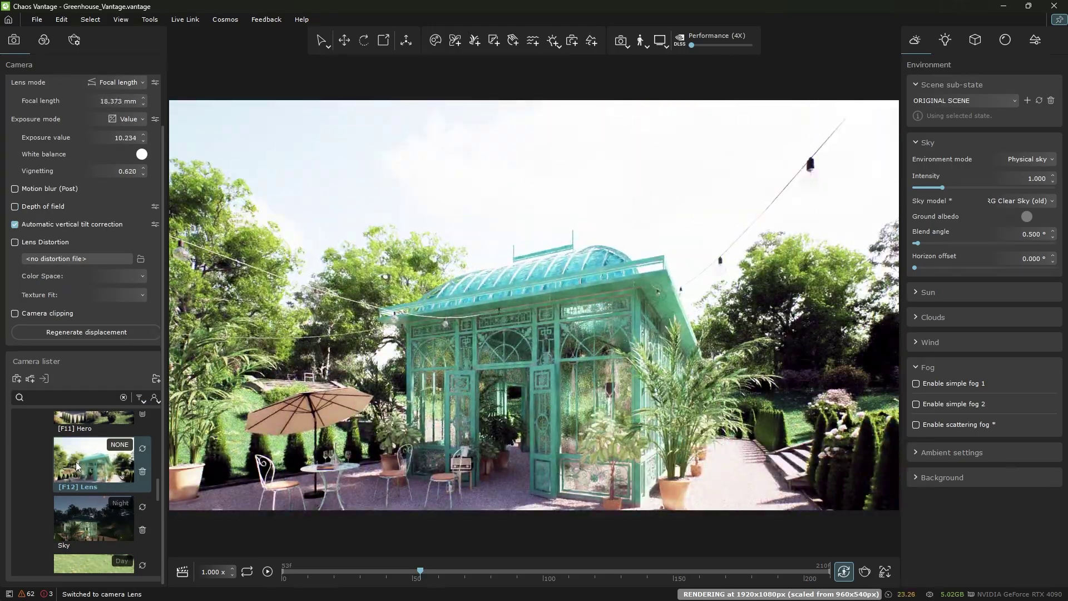
click(15, 243)
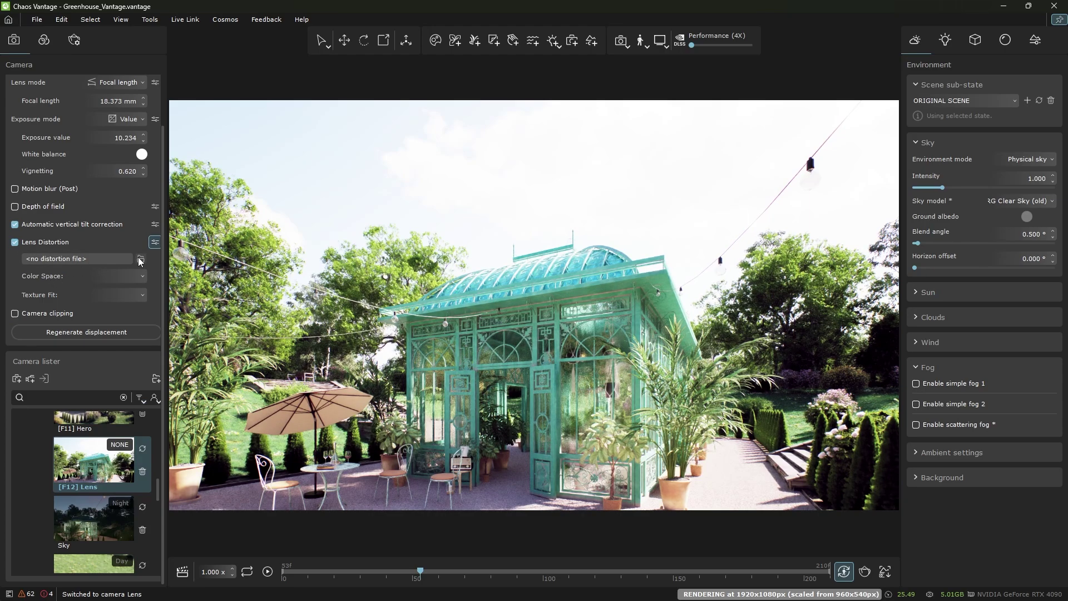
click(127, 295)
click(123, 308)
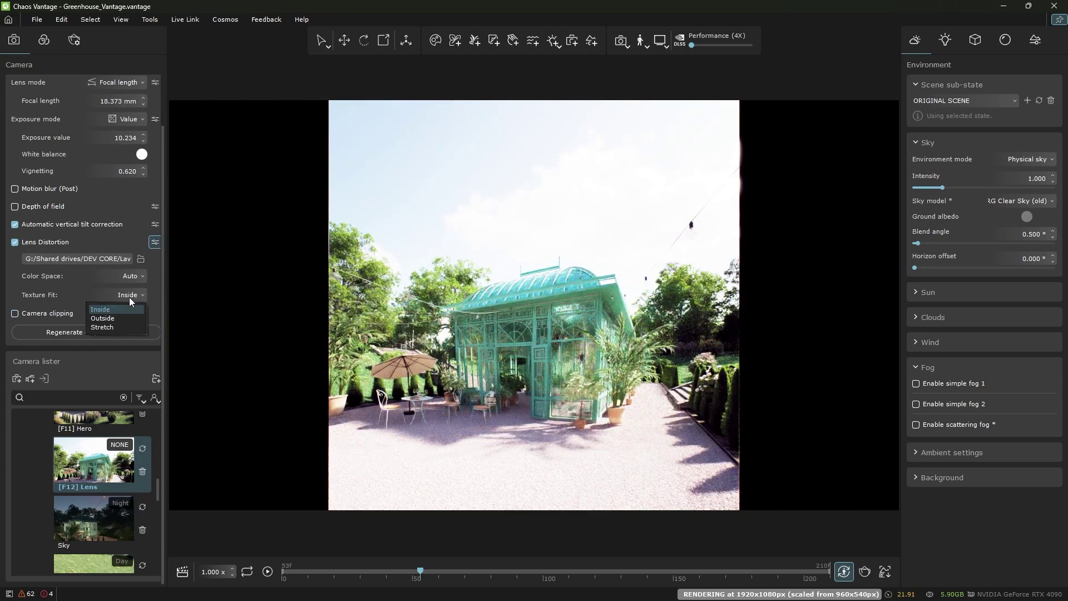
- Compare the Outside fit, restore Inside, and switch to the Distortion camera
click(125, 318)
click(126, 294)
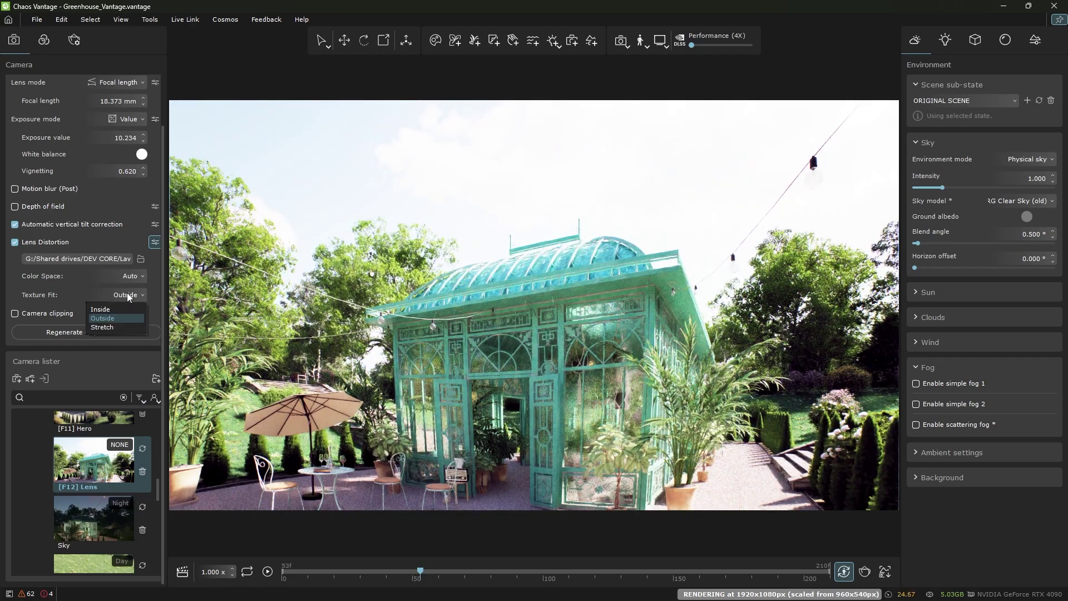
click(125, 318)
click(126, 296)
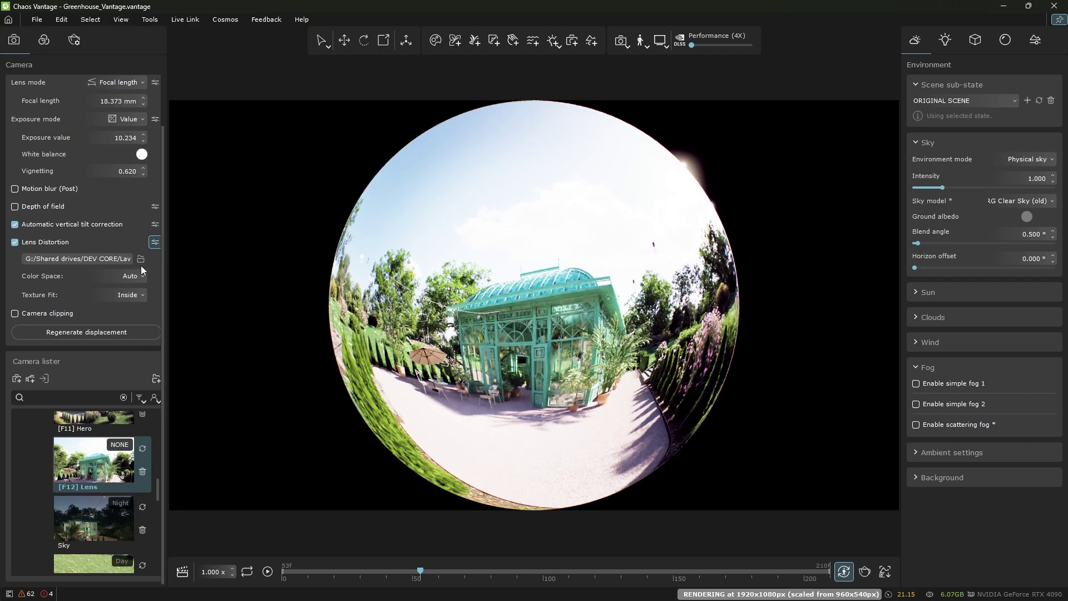
scroll(99, 464, up, 1)
scroll(100, 465, up, 3)
click(104, 514)
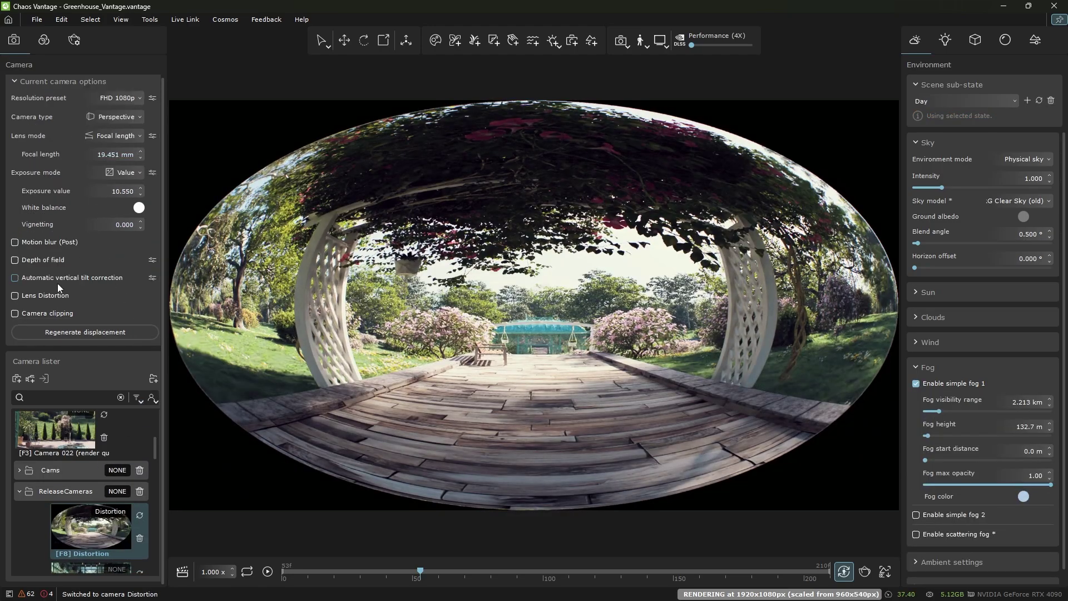
- Enable lens distortion on the Distortion camera and preview Stretch and Outside fits while orbiting
click(46, 296)
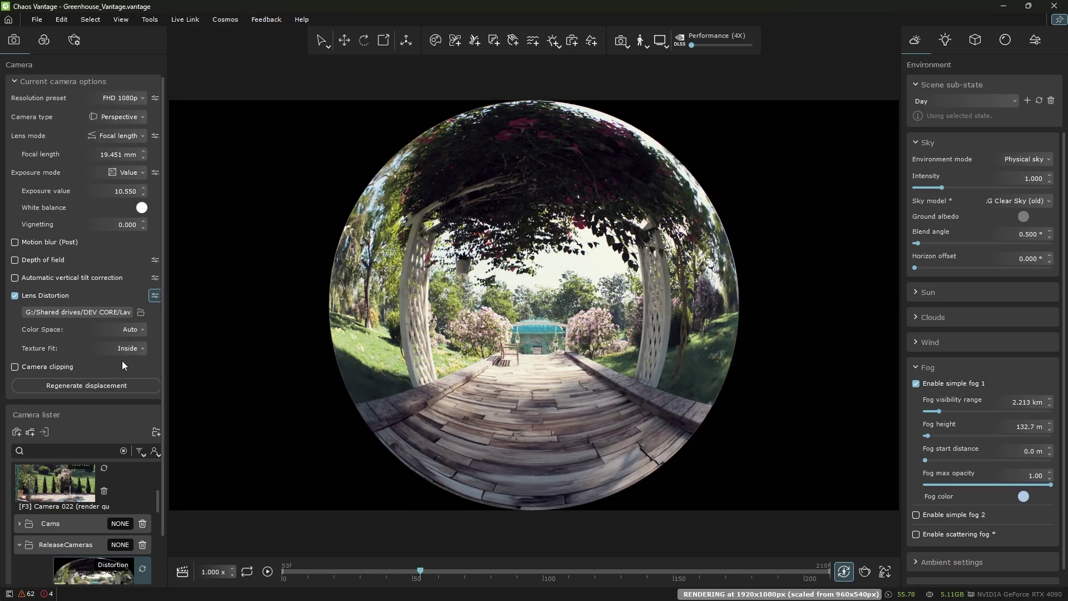
mouse_move(595, 308)
mouse_down()
mouse_move(781, 453)
mouse_move(595, 334)
mouse_up()
click(143, 350)
click(128, 381)
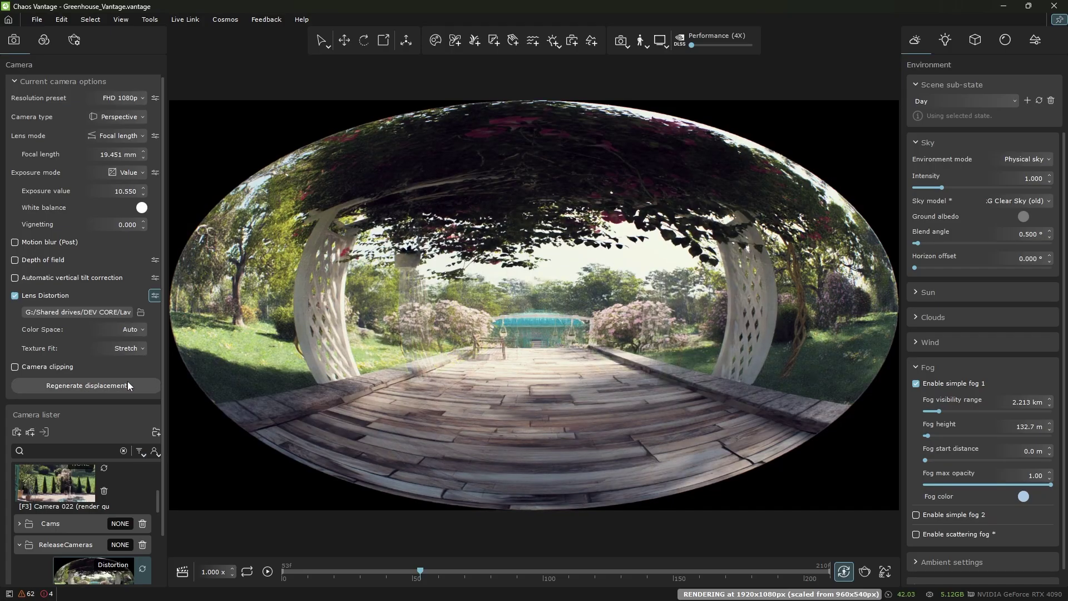
click(128, 350)
click(126, 371)
drag(585, 350, 604, 282)
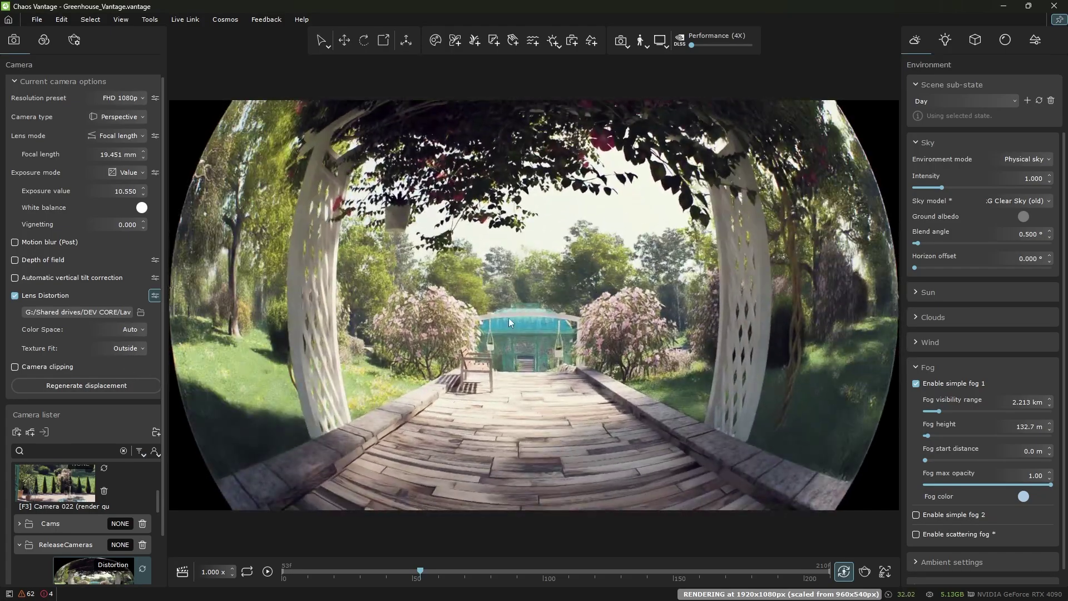
- Preview the Inside fit, turn lens distortion off, and switch to the Hero camera
click(122, 352)
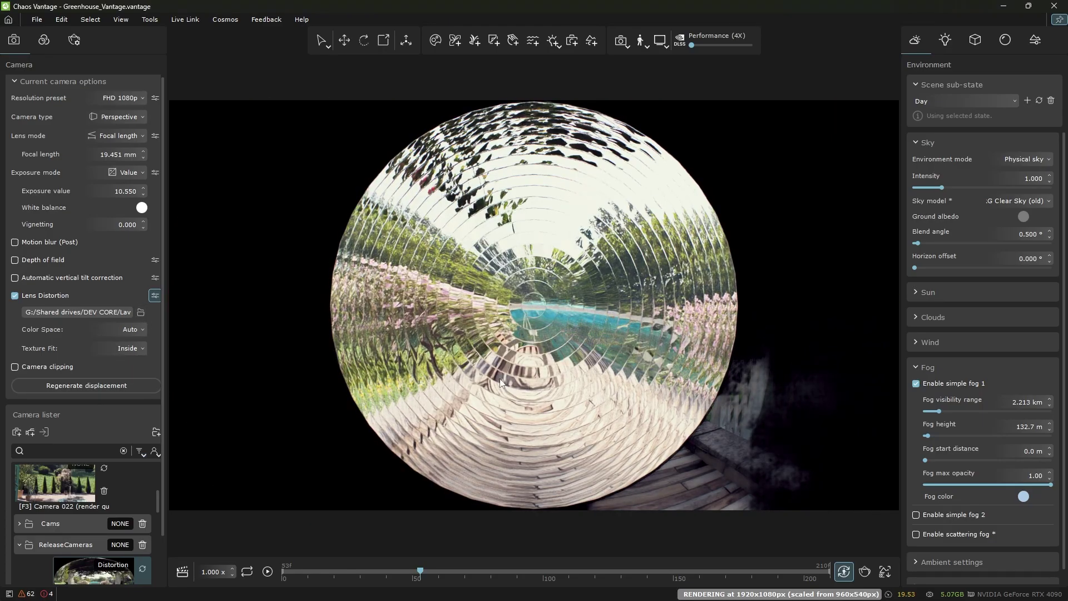
mouse_move(500, 377)
mouse_down()
mouse_move(604, 302)
mouse_move(478, 402)
mouse_up()
click(35, 293)
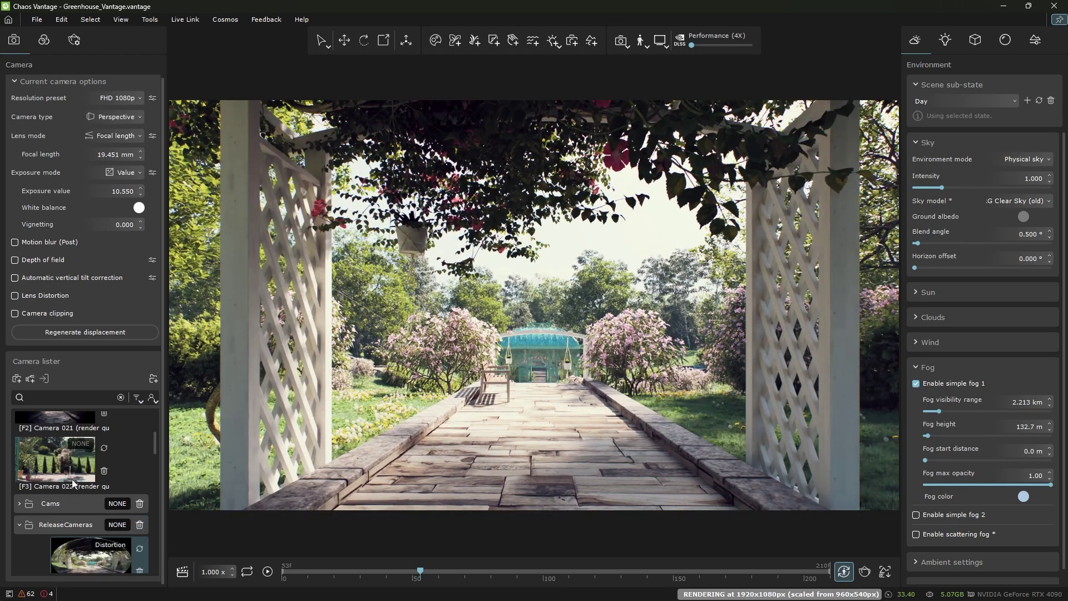
scroll(79, 475, up, 10)
scroll(66, 475, down, 1)
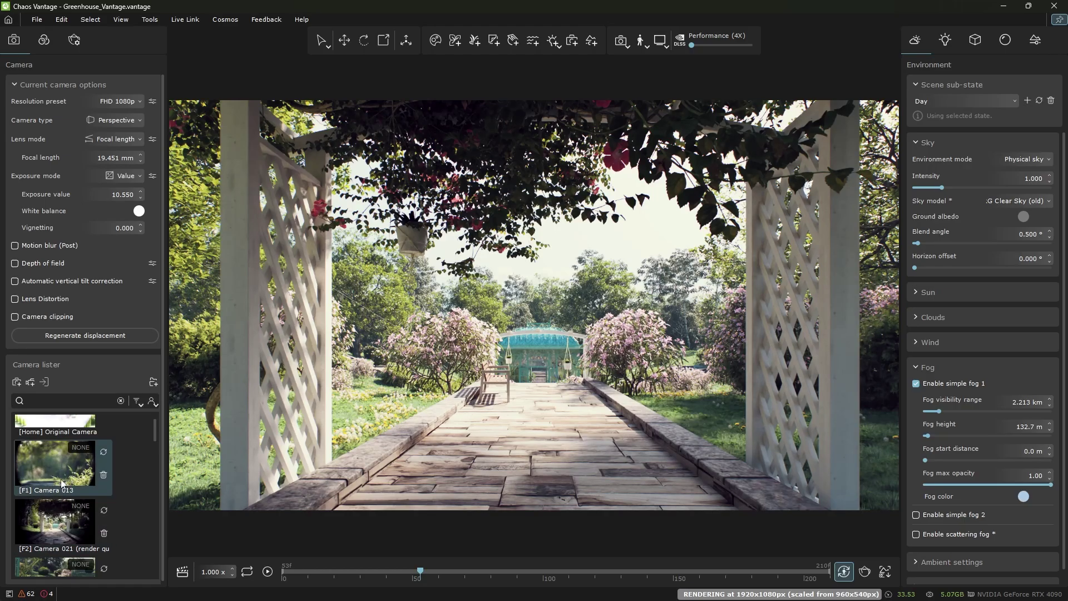
scroll(61, 483, down, 3)
scroll(29, 494, down, 3)
scroll(34, 493, down, 3)
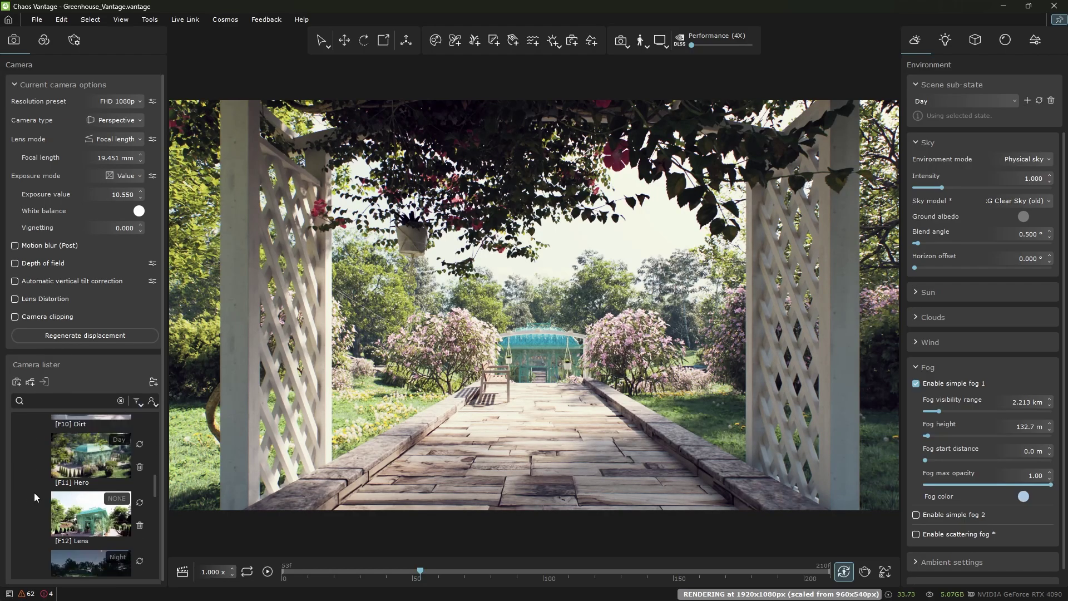
click(87, 460)
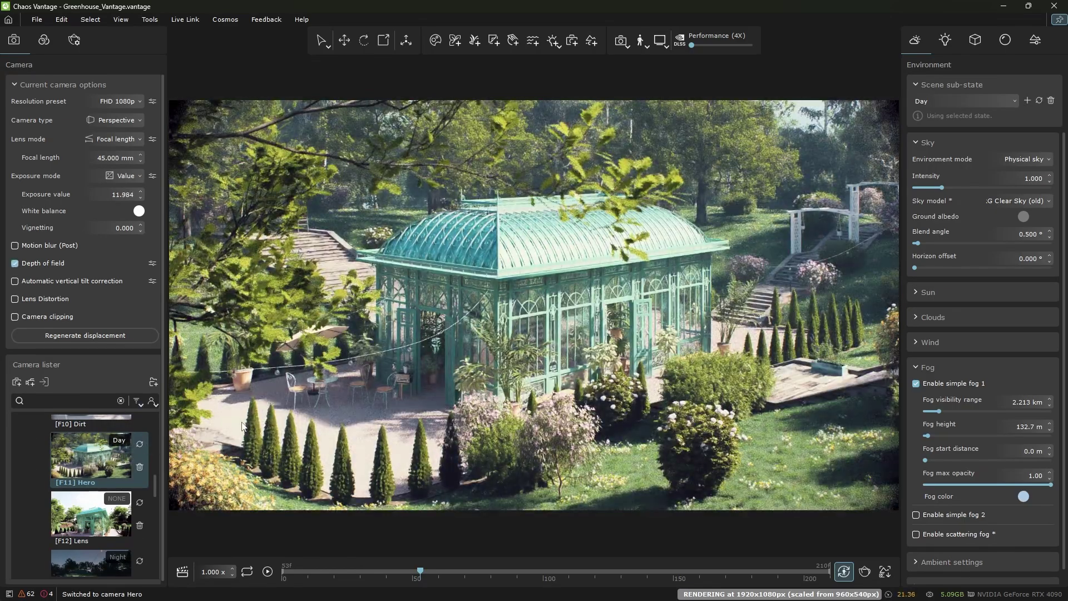
- Enable Blur / Sharpen, test a blur radius of 10, then reset it to 0
click(38, 47)
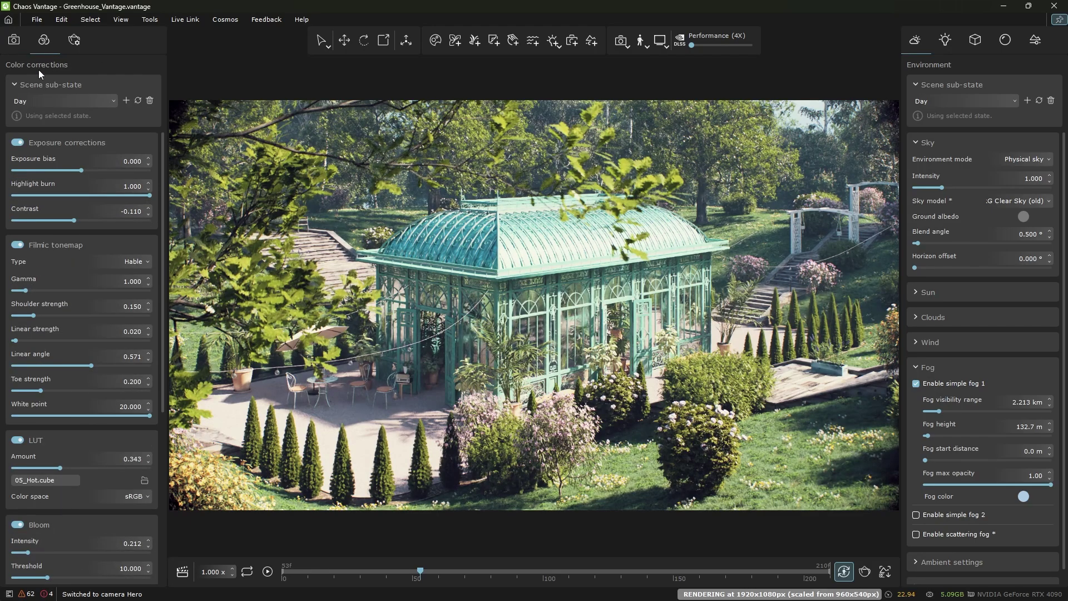
scroll(65, 295, down, 4)
scroll(66, 295, down, 1)
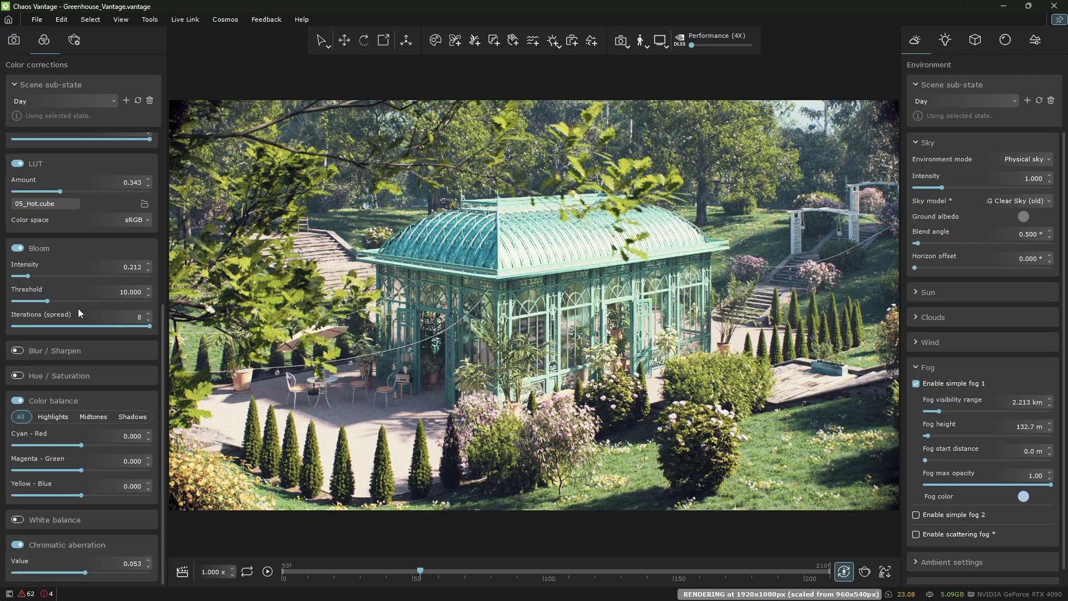
click(20, 351)
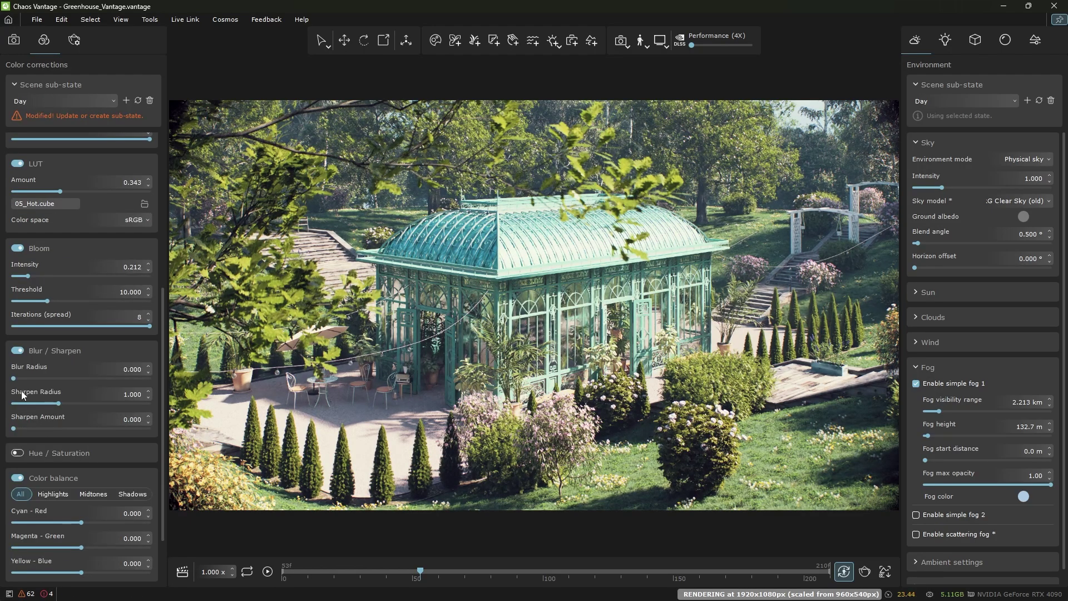
drag(24, 380, 164, 388)
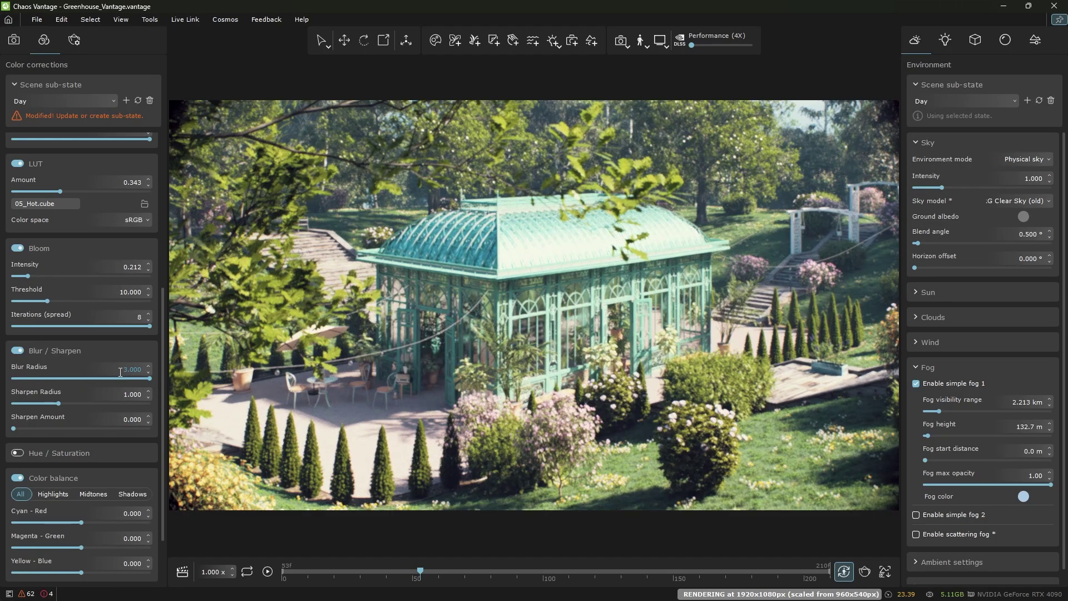
text(10)
key(Return)
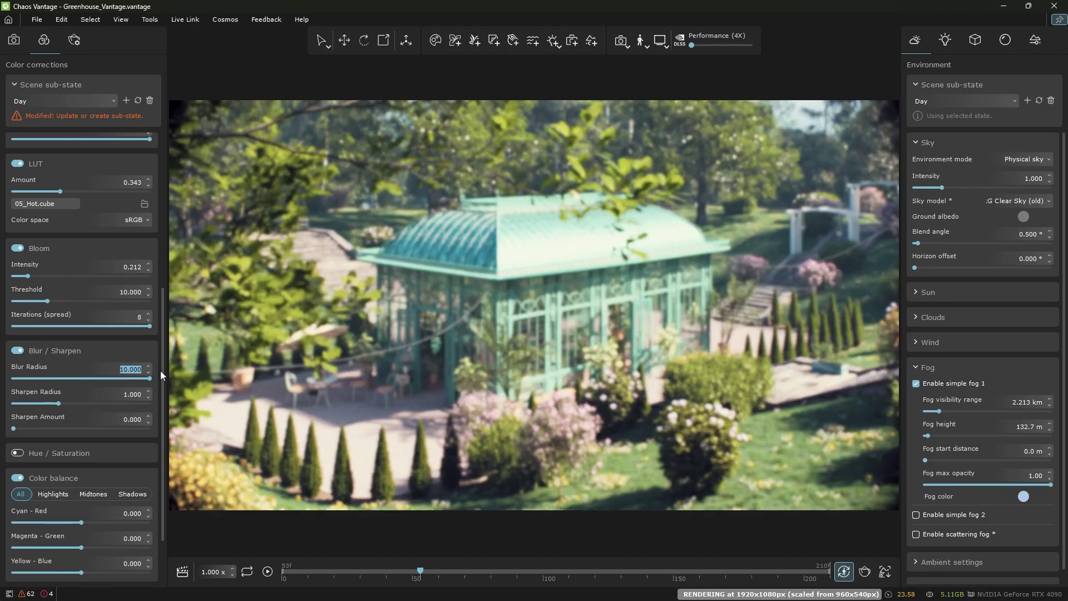
drag(158, 379, 2, 386)
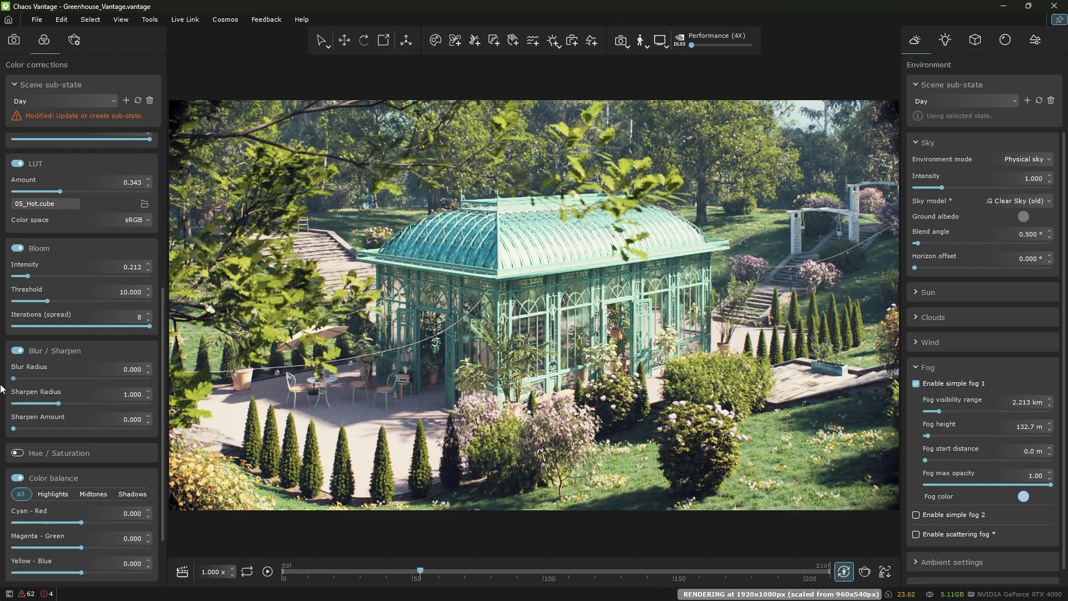
- Set sharpen radius to about 2.522 and sharpen amount to about 0.490
drag(38, 427, 186, 436)
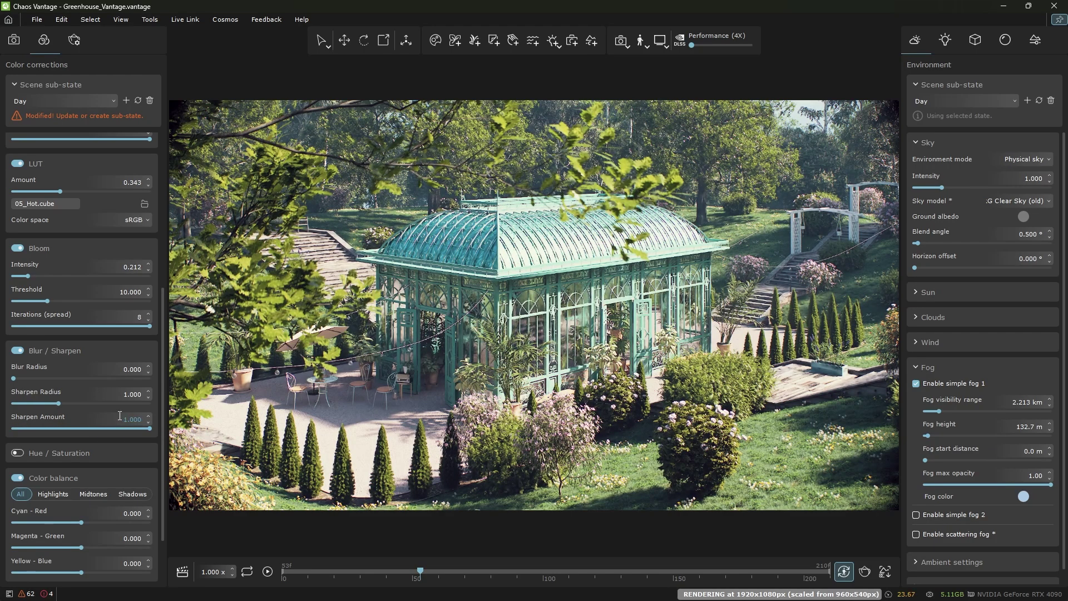
drag(77, 404, 128, 409)
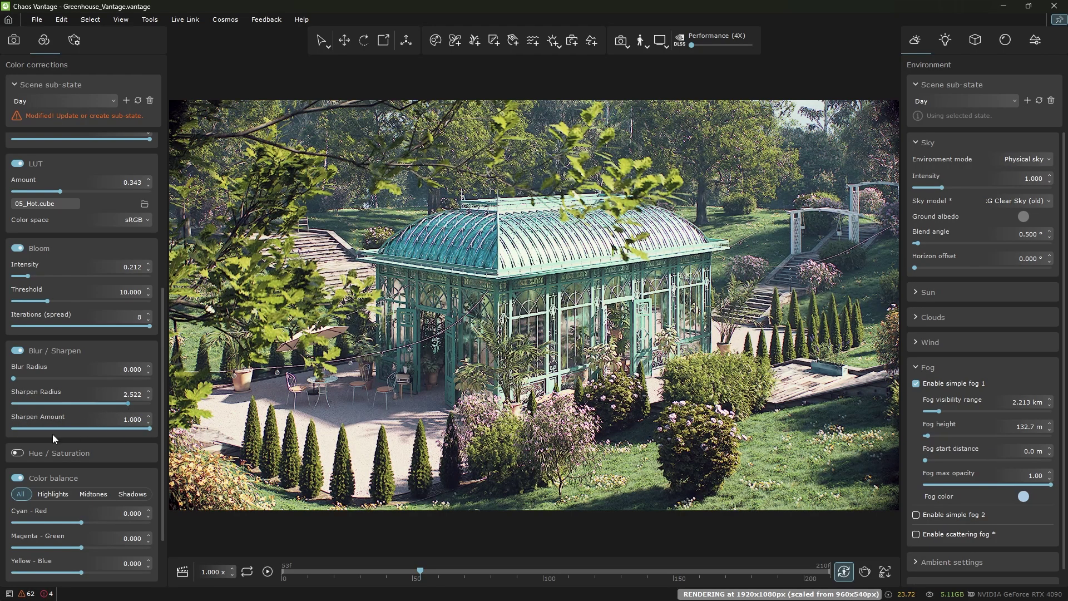
mouse_move(50, 426)
mouse_down()
mouse_move(2, 403)
mouse_move(270, 433)
mouse_up()
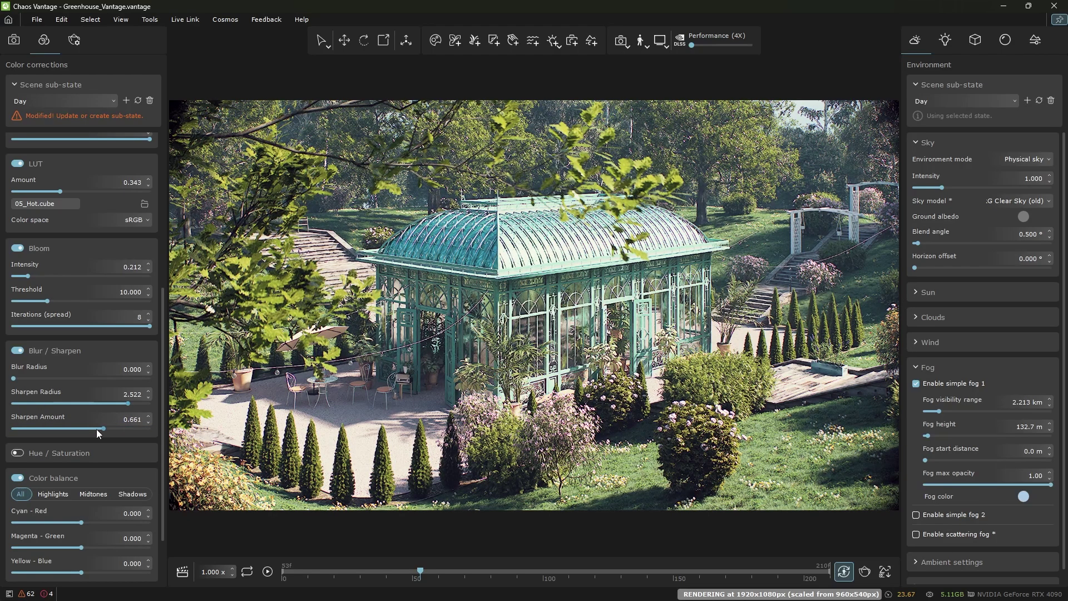
drag(162, 428, 80, 429)
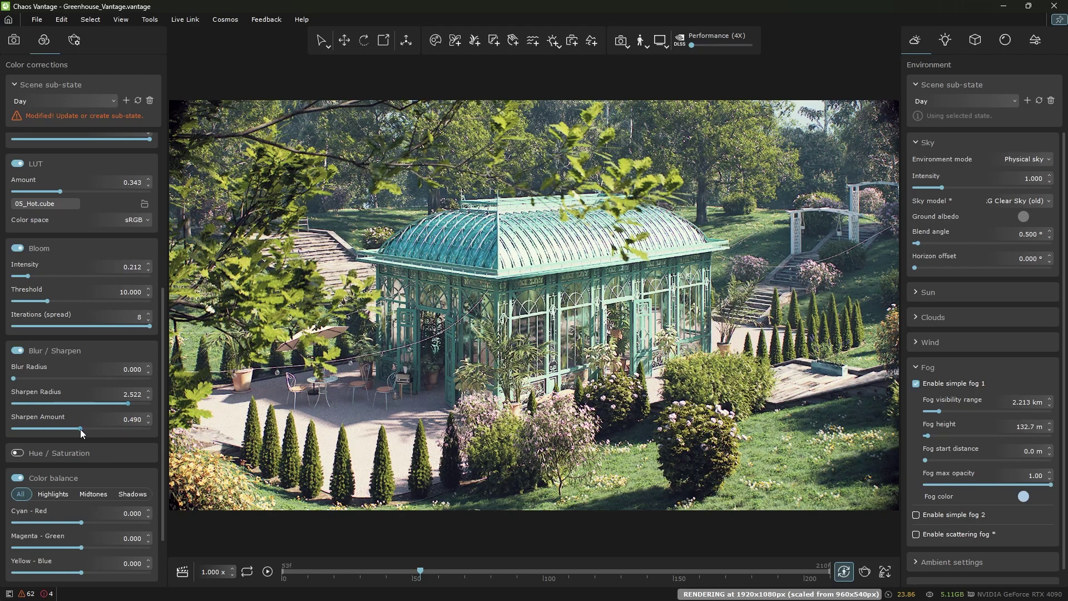